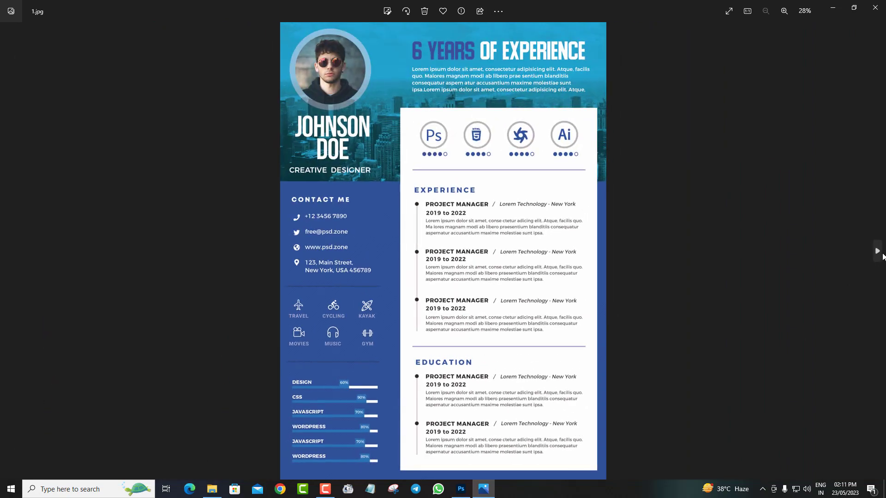
# Advance through three resume variants, including the green one, zooming in and back out on the last.
pyautogui.click(882, 256)
pyautogui.click(882, 256)
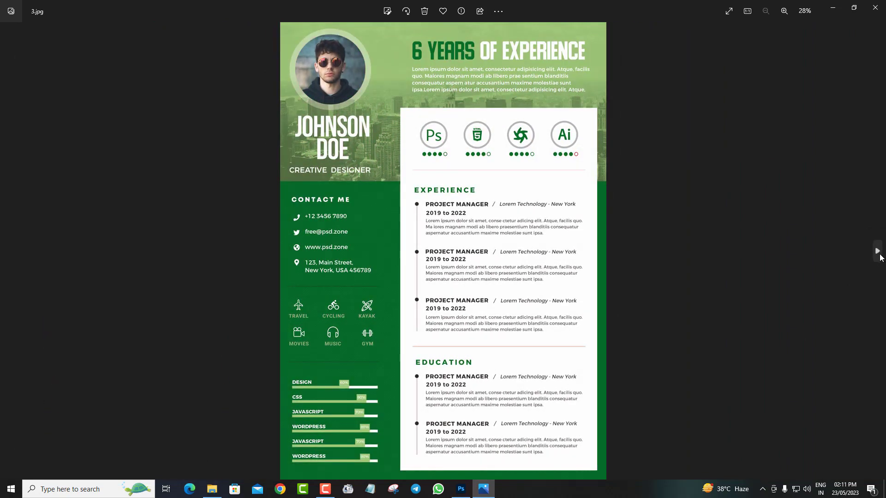
pyautogui.click(881, 258)
pyautogui.scroll(5, 524, 280)
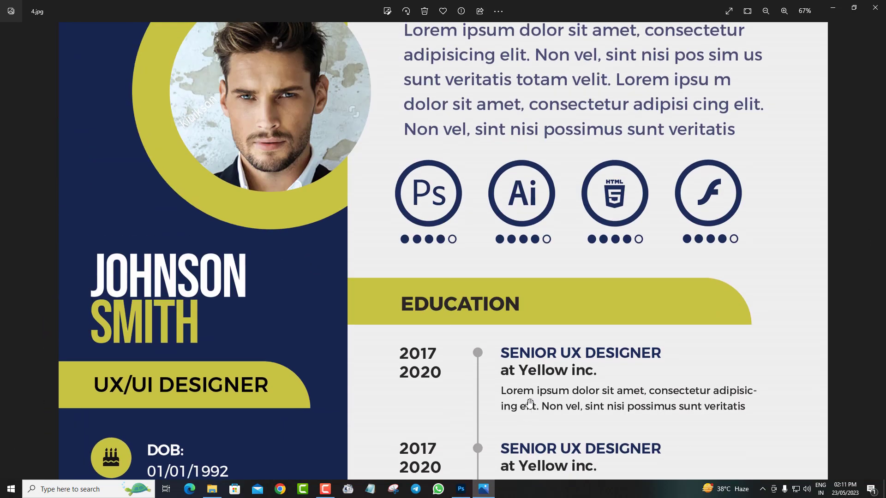
pyautogui.scroll(-1, 463, 223)
pyautogui.scroll(-2, 514, 357)
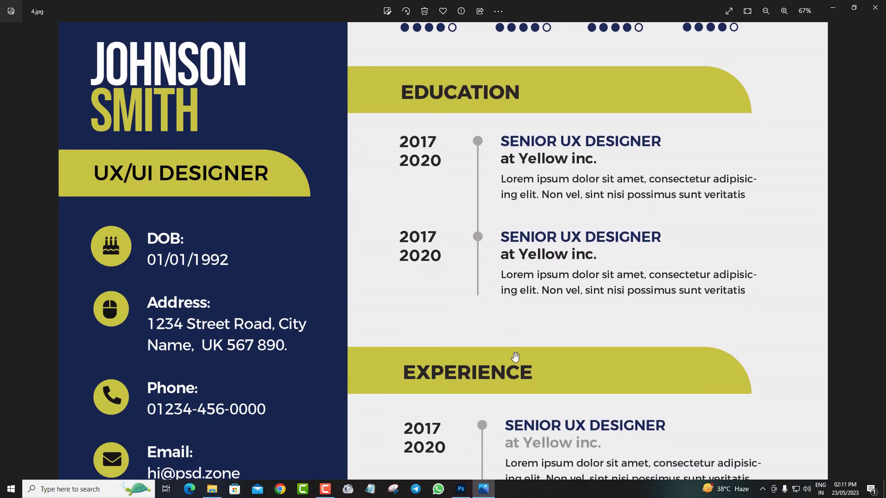
pyautogui.scroll(-4, 462, 213)
pyautogui.scroll(-2, 462, 212)
pyautogui.scroll(-5, 521, 289)
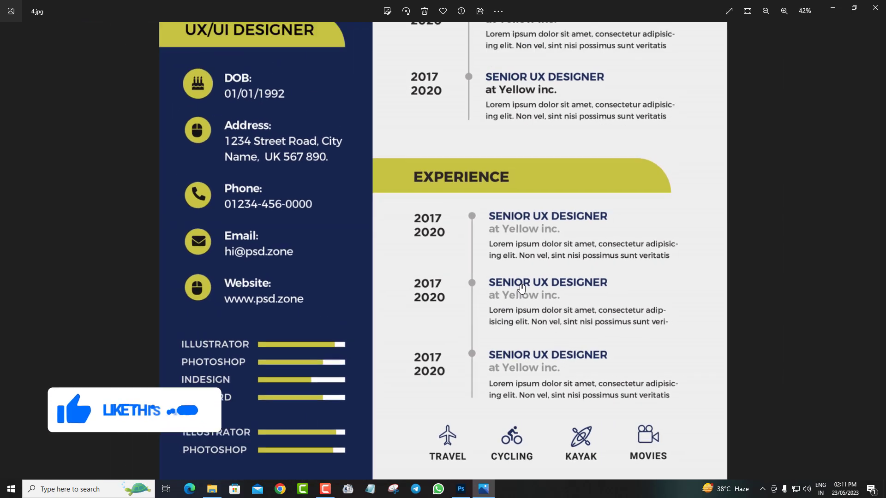
# Move ahead to the orange resume and zoom in to inspect it before zooming back out.
pyautogui.click(876, 251)
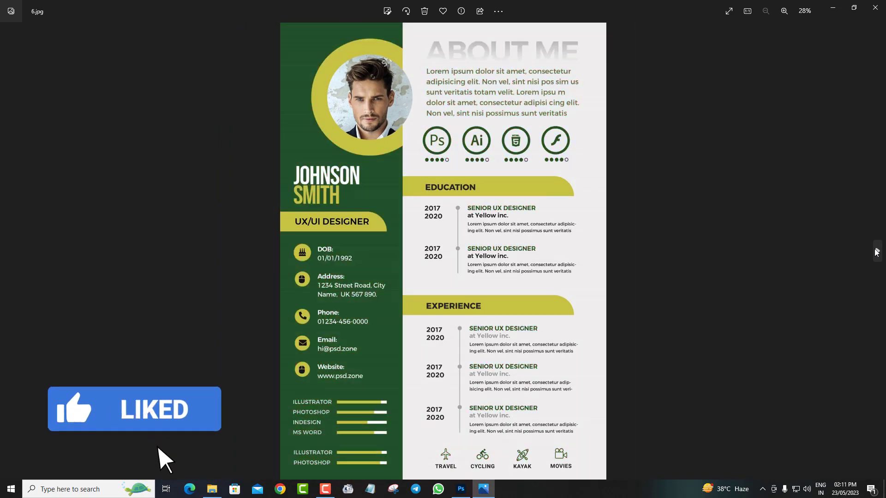
pyautogui.click(877, 252)
pyautogui.scroll(3, 460, 277)
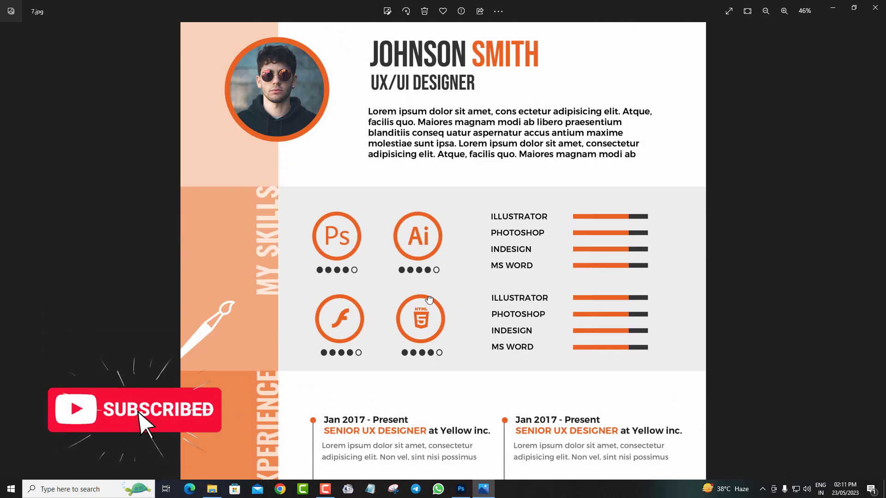
pyautogui.scroll(2, 459, 95)
pyautogui.scroll(-5, 466, 300)
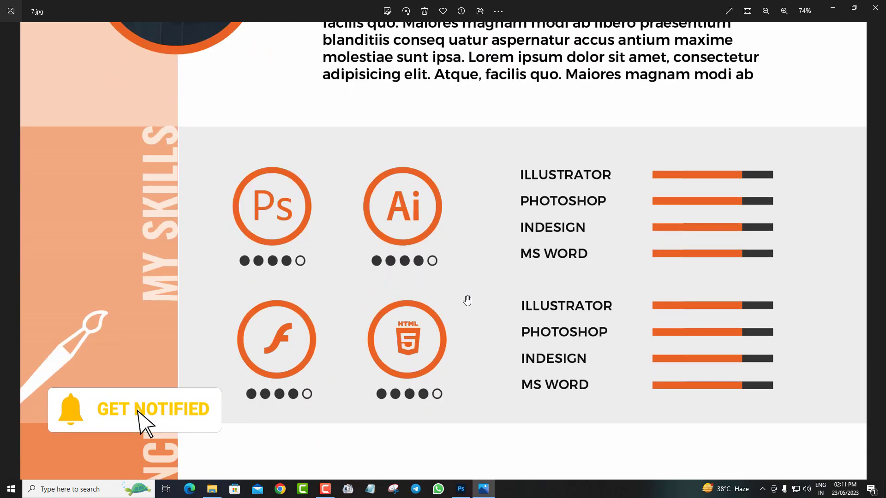
pyautogui.scroll(-3, 494, 136)
pyautogui.scroll(-3, 459, 216)
pyautogui.scroll(-2, 476, 265)
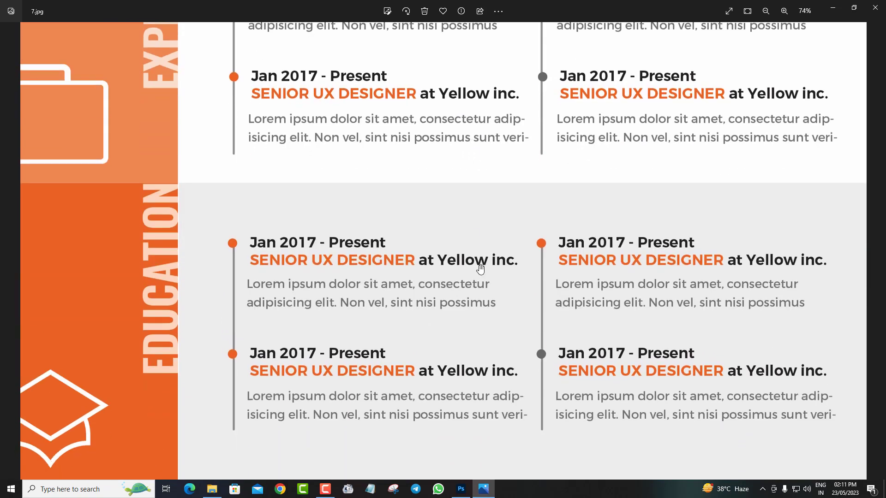
pyautogui.scroll(-2, 480, 270)
pyautogui.scroll(-2, 480, 269)
pyautogui.scroll(-2, 481, 268)
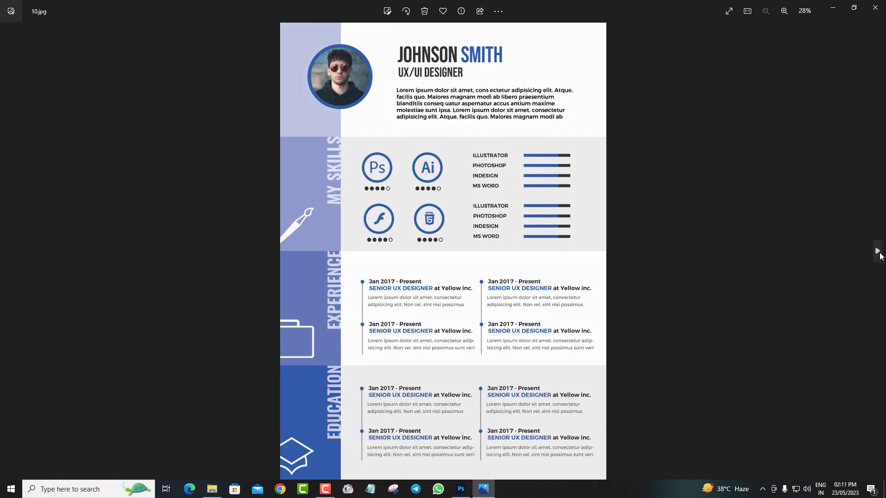
# Show the next resume and zoom in on its skills and experience sections.
pyautogui.click(879, 254)
pyautogui.scroll(2, 496, 270)
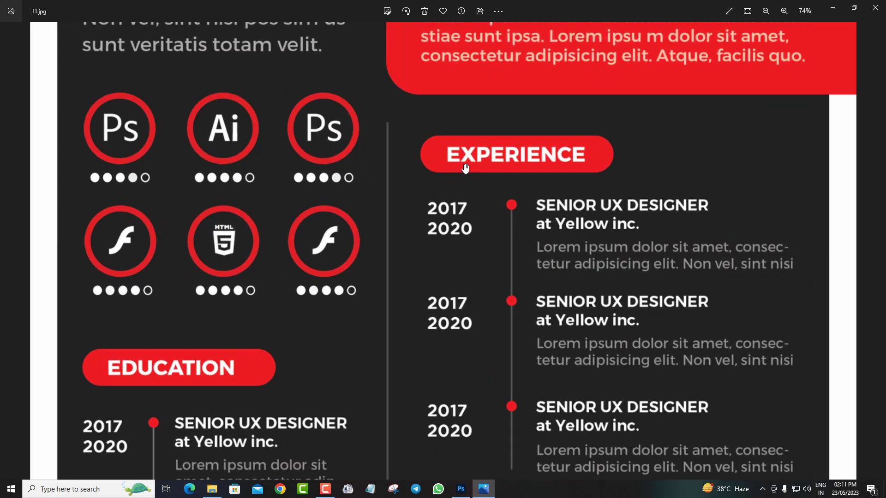
pyautogui.scroll(1, 475, 286)
pyautogui.moveTo(455, 332); pyautogui.dragTo(498, 212)
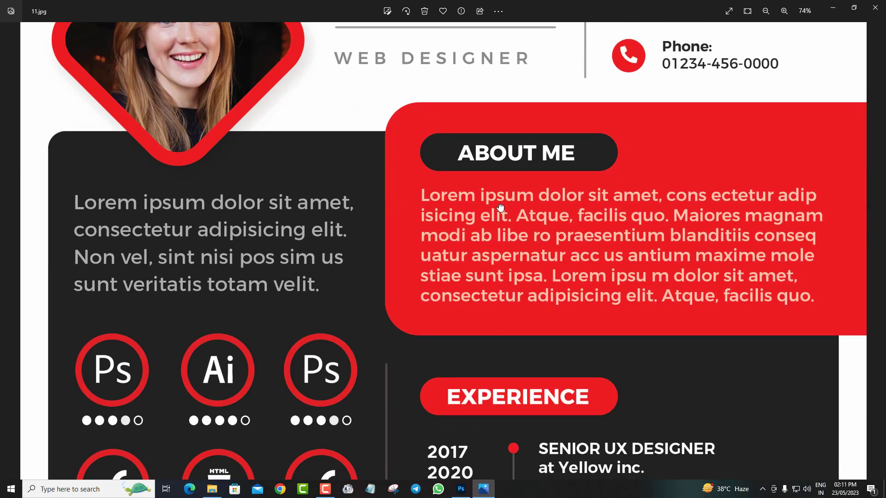
pyautogui.scroll(-2, 448, 313)
pyautogui.scroll(-2, 475, 280)
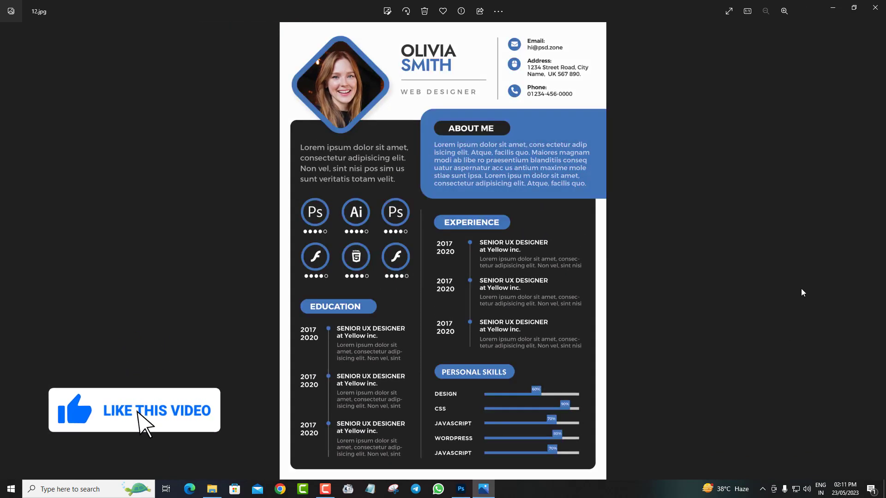
# Advance to lavender 15.jpg, inspecting Experience, Education and My Skills, then view it whole.
pyautogui.press('Right')
pyautogui.scroll(2, 410, 318)
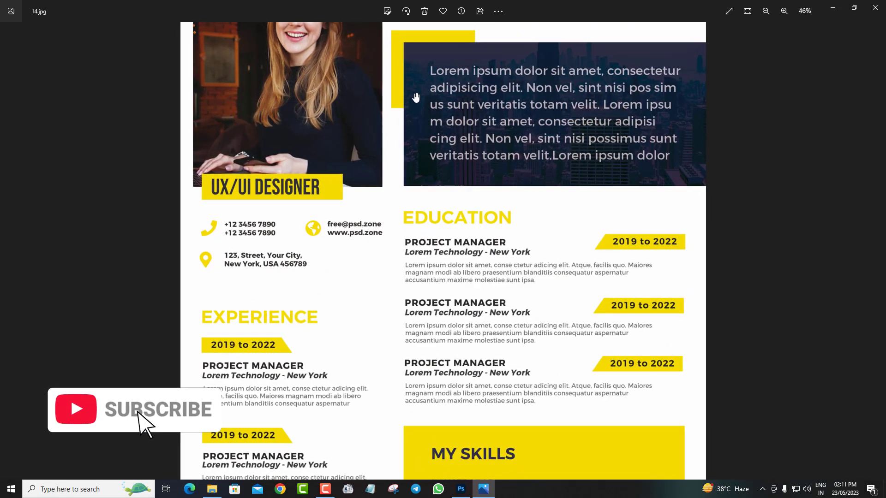
pyautogui.scroll(2, 411, 317)
pyautogui.moveTo(460, 142)
pyautogui.mouseDown()
pyautogui.moveTo(459, 364)
pyautogui.moveTo(469, 174)
pyautogui.moveTo(486, 127)
pyautogui.mouseUp()
pyautogui.scroll(-2, 486, 126)
pyautogui.moveTo(506, 310); pyautogui.dragTo(431, 75)
pyautogui.scroll(-2, 523, 286)
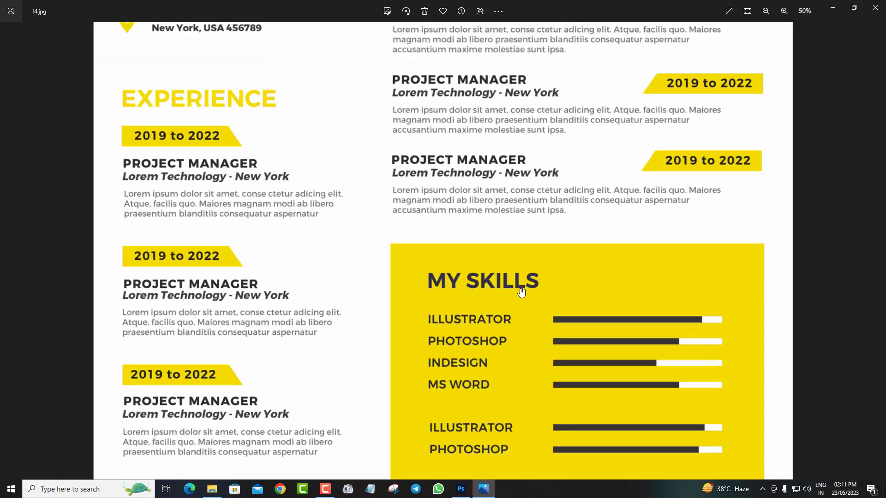
pyautogui.scroll(-1, 521, 292)
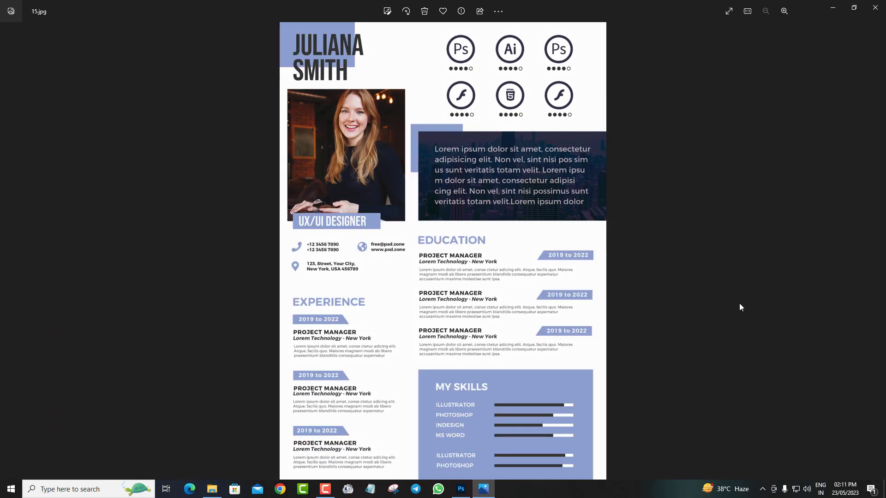
# View the next resume, inspecting Who Am I, Expert In, What I Do and Education/Experience.
pyautogui.press('Right')
pyautogui.scroll(2, 632, 295)
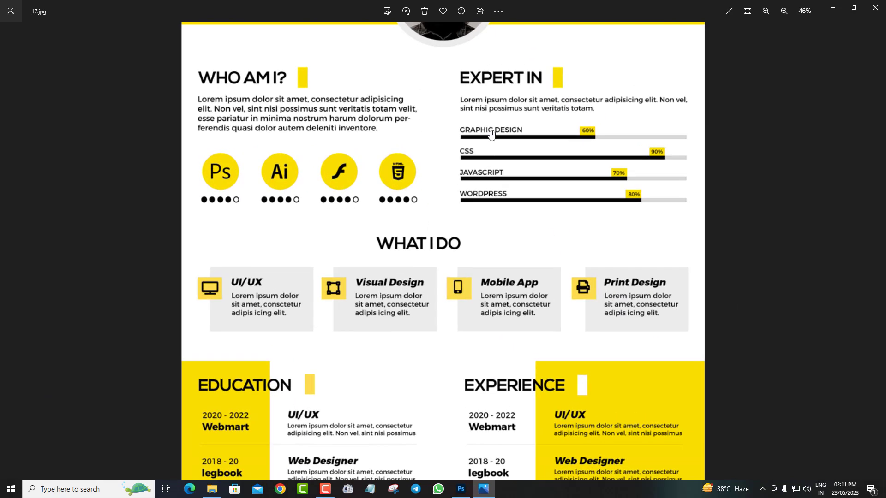
pyautogui.moveTo(475, 173); pyautogui.dragTo(475, 332)
pyautogui.scroll(3, 475, 332)
pyautogui.moveTo(459, 290)
pyautogui.mouseDown()
pyautogui.moveTo(456, 376)
pyautogui.moveTo(463, 162)
pyautogui.mouseUp()
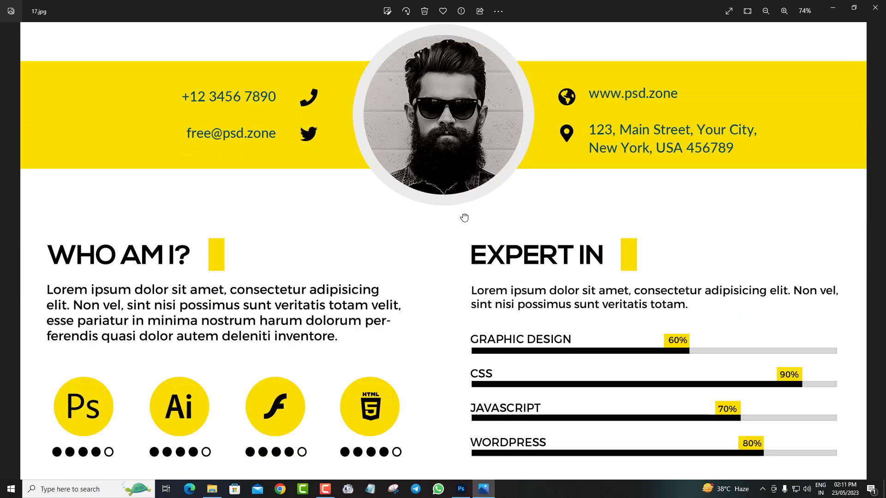
pyautogui.moveTo(502, 310)
pyautogui.mouseDown()
pyautogui.moveTo(489, 266)
pyautogui.moveTo(487, 128)
pyautogui.mouseUp()
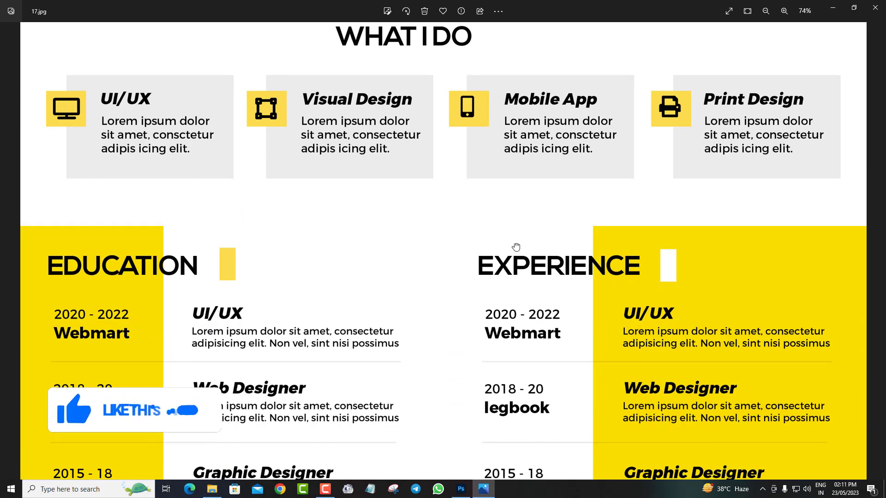
pyautogui.moveTo(515, 248); pyautogui.dragTo(539, 174)
pyautogui.scroll(-1, 547, 231)
pyautogui.scroll(-2, 548, 243)
pyautogui.scroll(-2, 547, 243)
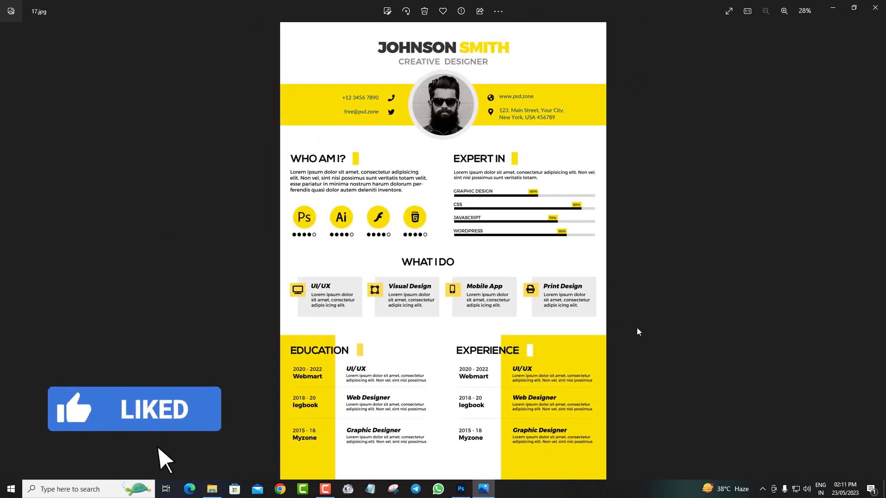
# Skip ahead to the green resume variant and zoom in on its Experience section.
pyautogui.press('Right')
pyautogui.press('Right')
pyautogui.press('Right')
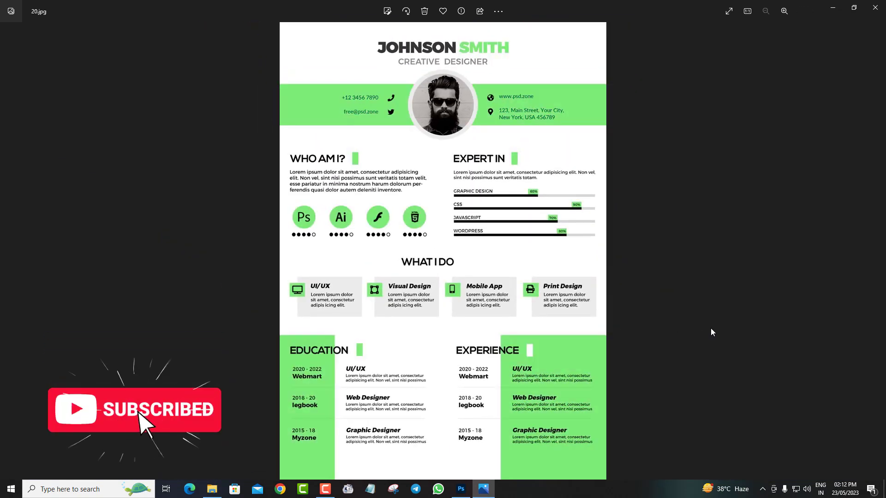
pyautogui.press('Right')
pyautogui.scroll(2, 498, 336)
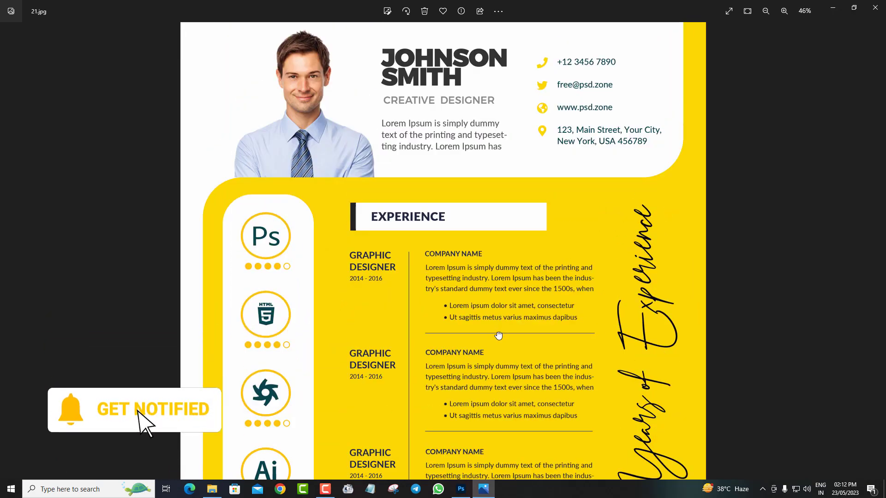
pyautogui.scroll(2, 498, 336)
pyautogui.moveTo(469, 184)
pyautogui.mouseDown()
pyautogui.moveTo(468, 372)
pyautogui.moveTo(481, 178)
pyautogui.mouseUp()
pyautogui.moveTo(481, 252); pyautogui.dragTo(488, 28)
pyautogui.scroll(-2, 427, 350)
pyautogui.scroll(-1, 451, 228)
pyautogui.scroll(-2, 480, 393)
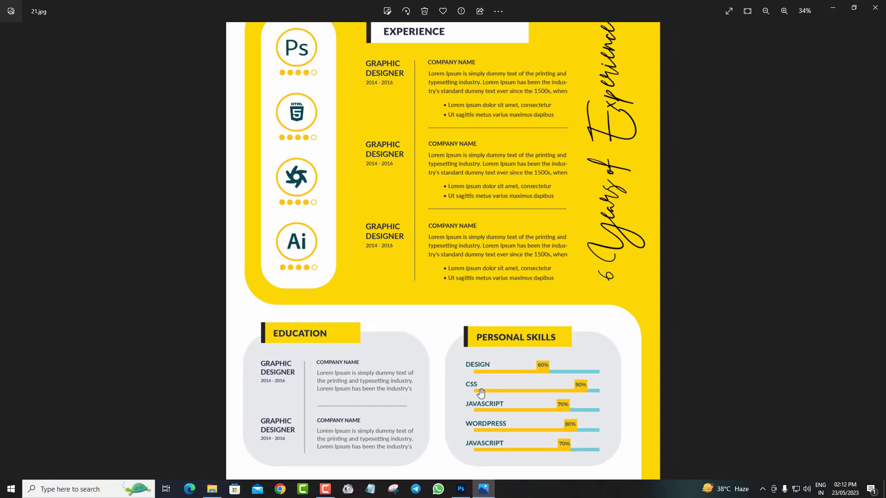
pyautogui.scroll(-1, 480, 394)
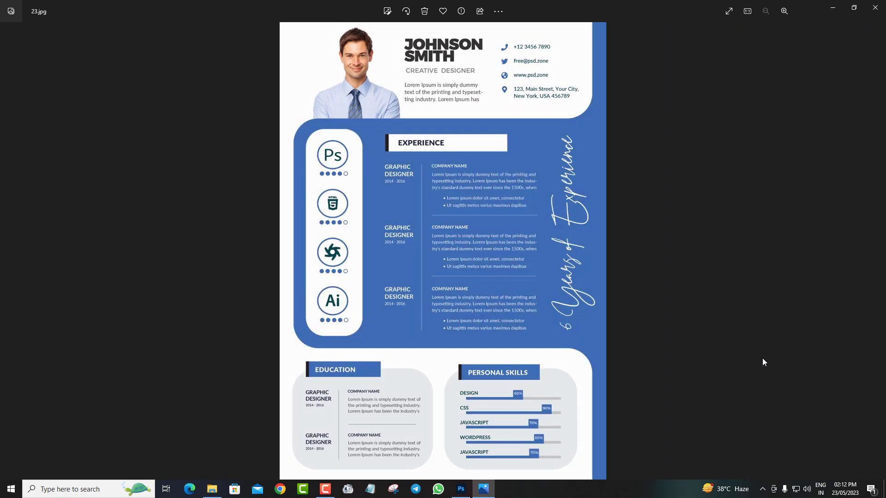
# Move to the red resume, zoom in on its top header, then zoom back out.
pyautogui.press('Right')
pyautogui.scroll(1, 494, 330)
pyautogui.scroll(1, 433, 290)
pyautogui.scroll(1, 373, 251)
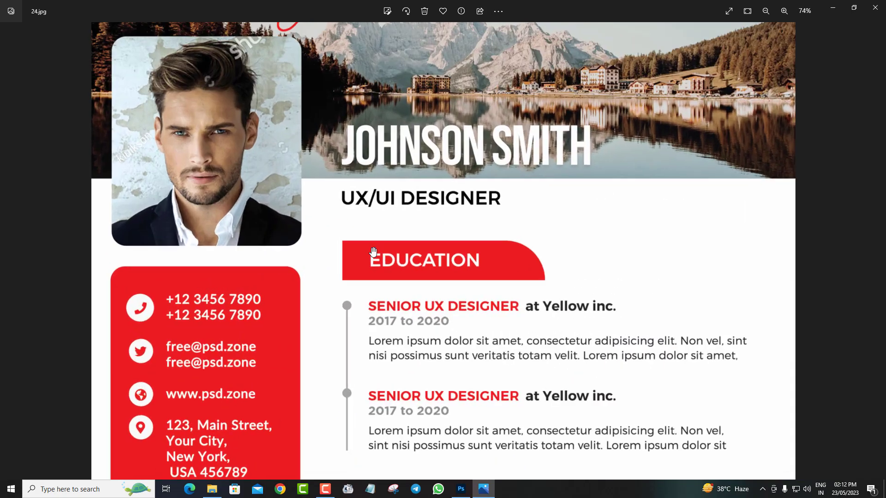
pyautogui.moveTo(374, 251); pyautogui.dragTo(355, 340)
pyautogui.scroll(-3, 356, 342)
pyautogui.scroll(-4, 392, 360)
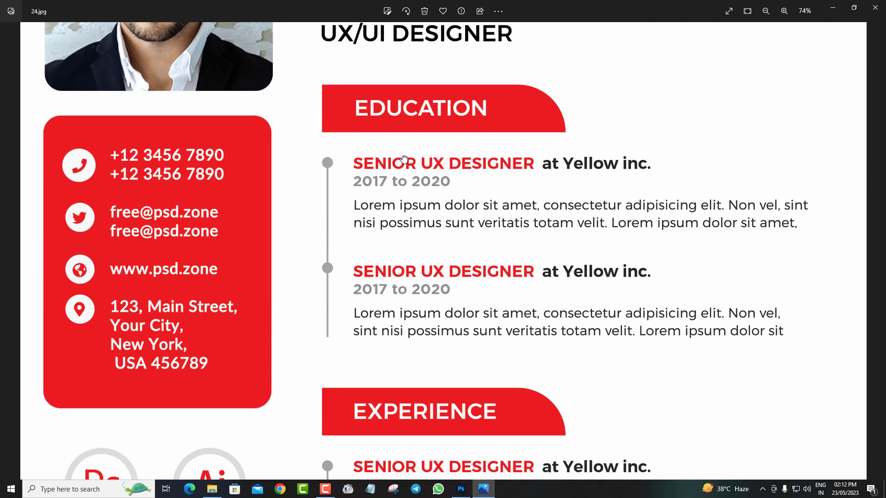
pyautogui.scroll(-3, 429, 376)
pyautogui.scroll(-2, 470, 396)
pyautogui.scroll(-2, 470, 395)
pyautogui.scroll(-1, 535, 245)
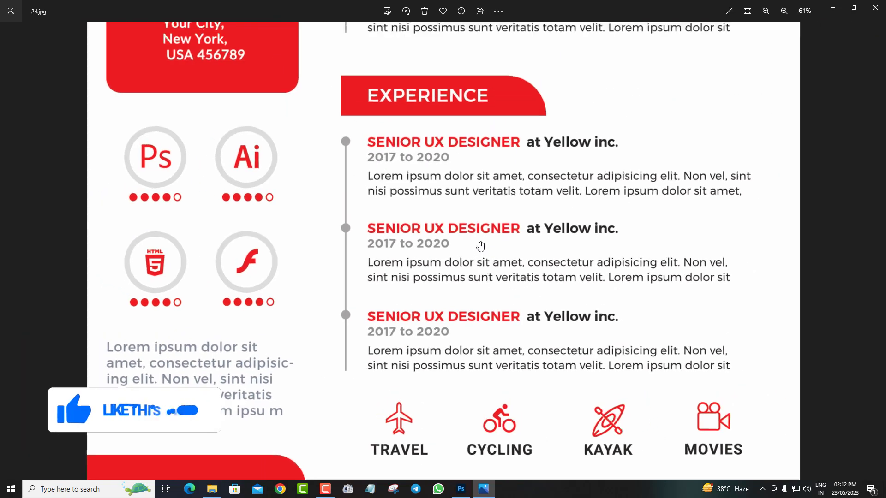
pyautogui.scroll(-1, 477, 245)
pyautogui.scroll(-1, 479, 246)
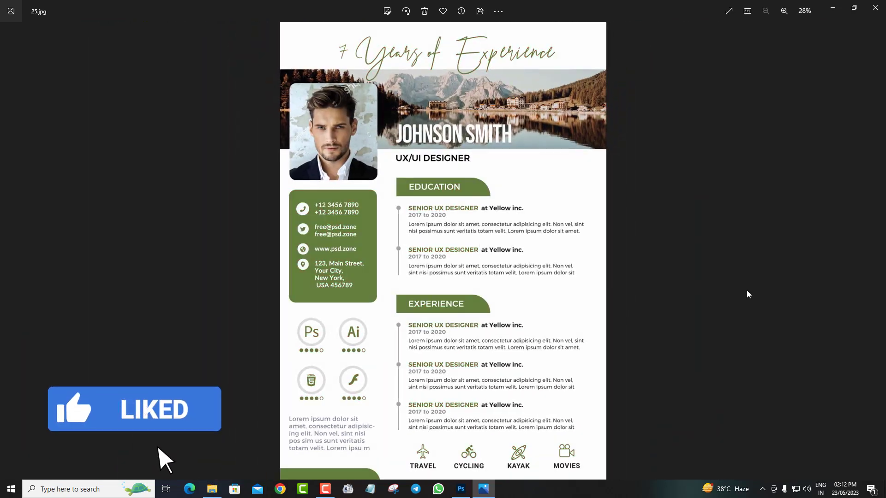
# Move on to 28.jpg, the blue Graphic Designer resume, briefly zooming before viewing it whole.
pyautogui.press('Right')
pyautogui.scroll(3, 538, 257)
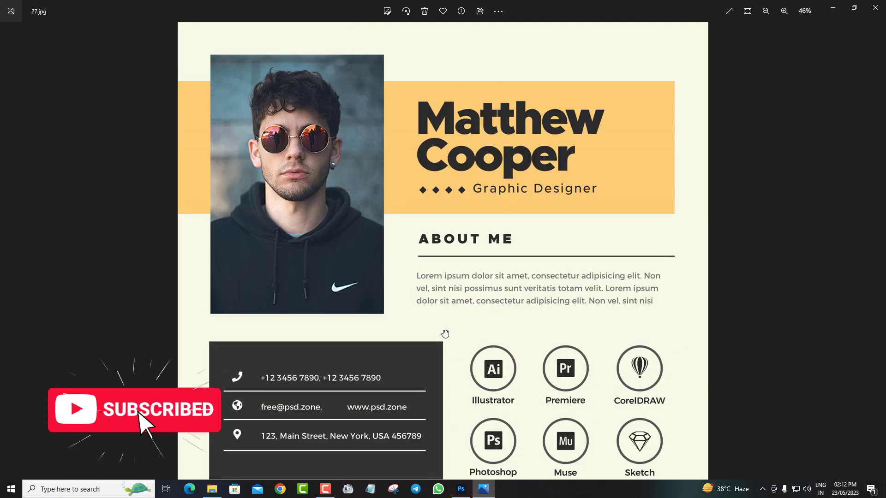
pyautogui.scroll(3, 445, 334)
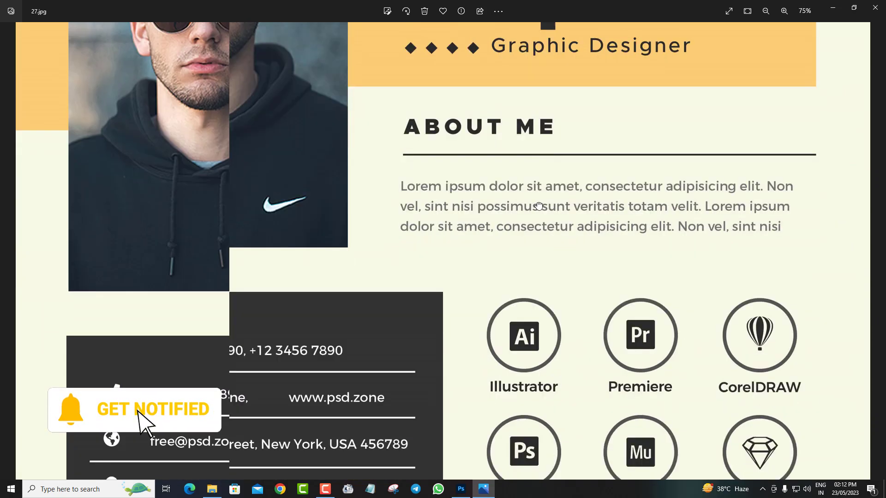
pyautogui.scroll(-3, 539, 206)
pyautogui.scroll(-4, 531, 185)
pyautogui.scroll(-3, 518, 144)
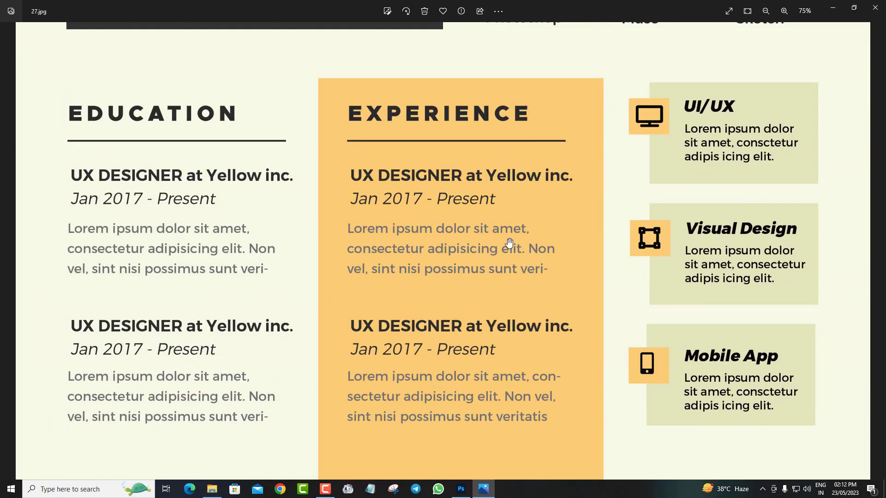
pyautogui.scroll(-5, 509, 244)
# Skip ahead two resume samples and zoom in on the About Me and Experience sections.
pyautogui.press('Right')
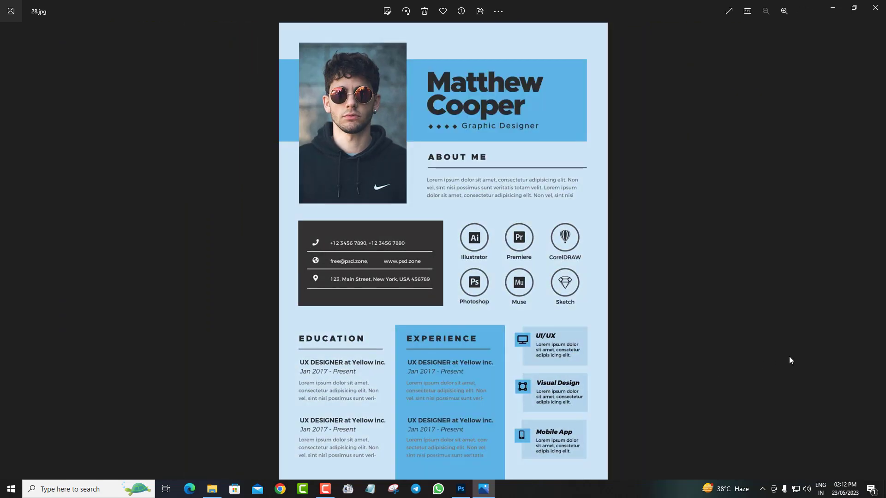
pyautogui.press('Right')
pyautogui.scroll(2, 500, 326)
pyautogui.scroll(3, 344, 192)
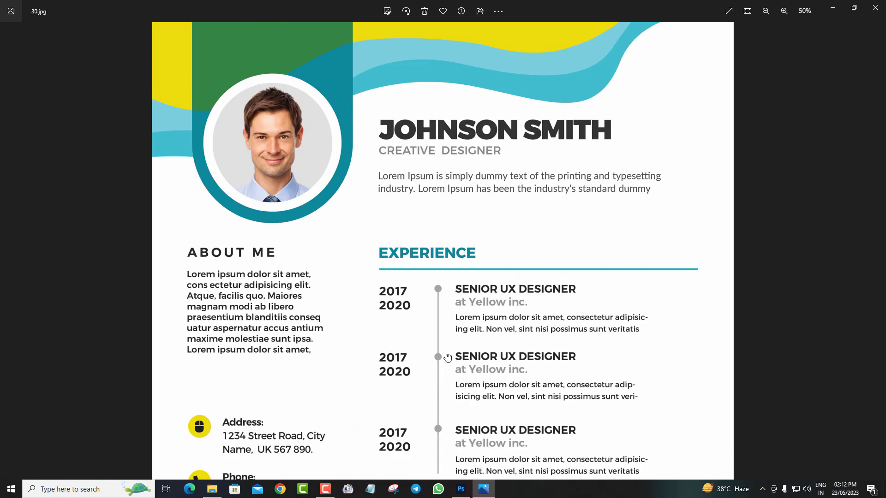
pyautogui.scroll(1, 376, 342)
pyautogui.moveTo(385, 311); pyautogui.dragTo(456, 25)
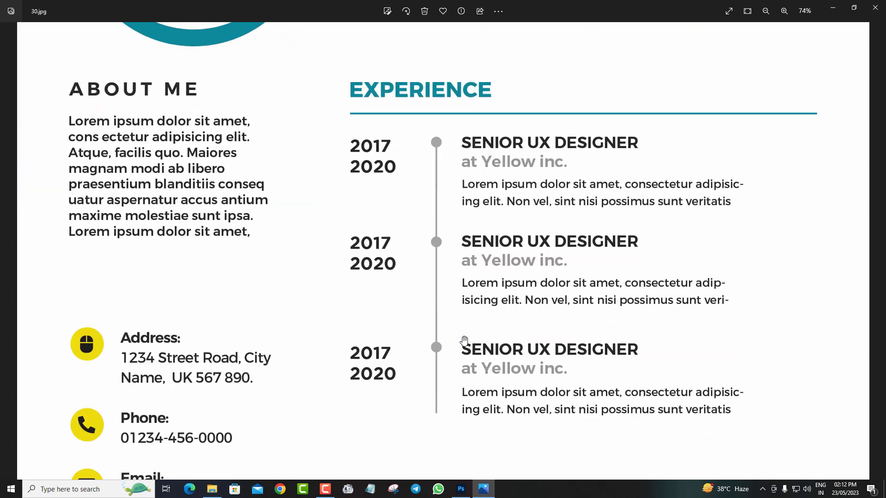
pyautogui.scroll(-5, 538, 247)
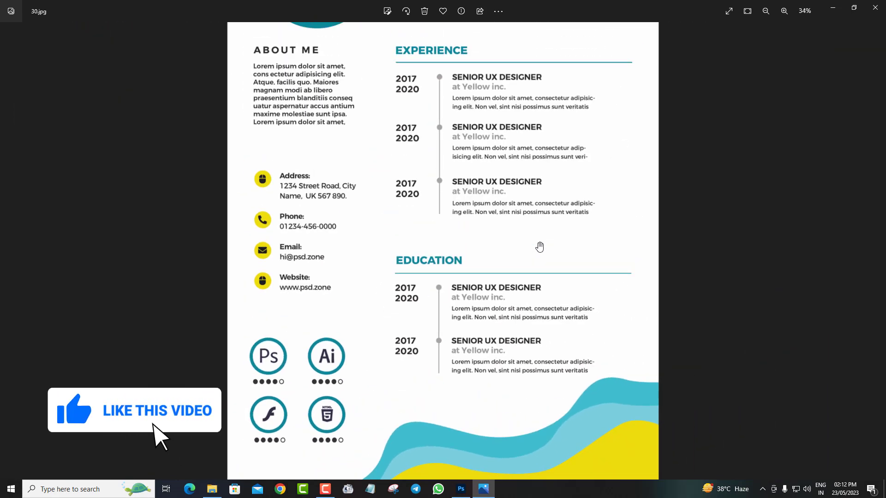
pyautogui.scroll(2, 448, 358)
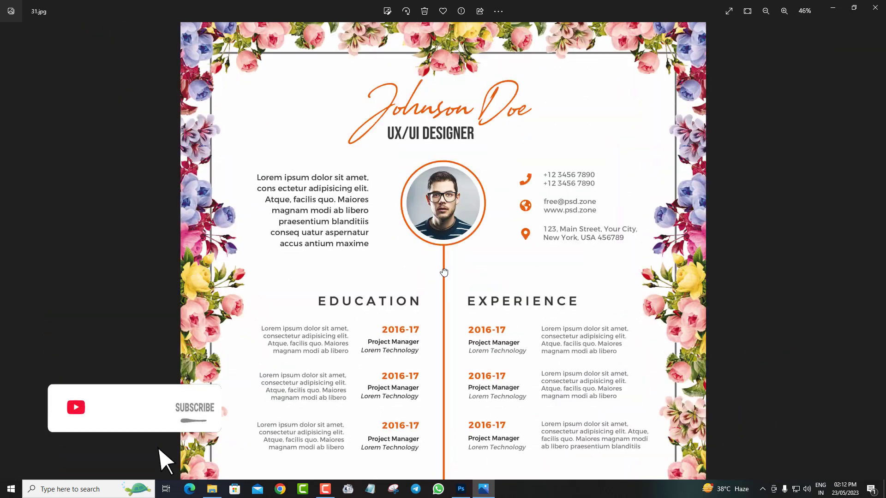
pyautogui.scroll(2, 449, 358)
pyautogui.scroll(1, 449, 358)
pyautogui.scroll(-3, 449, 358)
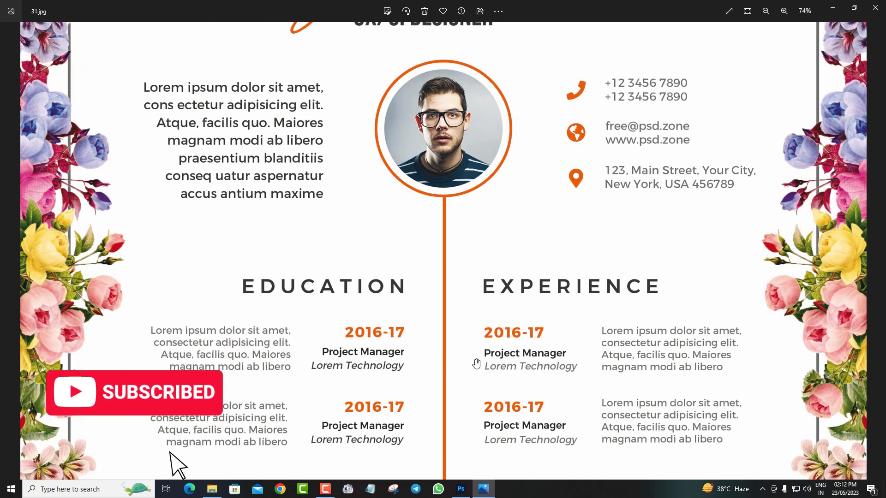
pyautogui.scroll(-3, 473, 361)
pyautogui.scroll(-2, 520, 237)
pyautogui.scroll(-3, 526, 262)
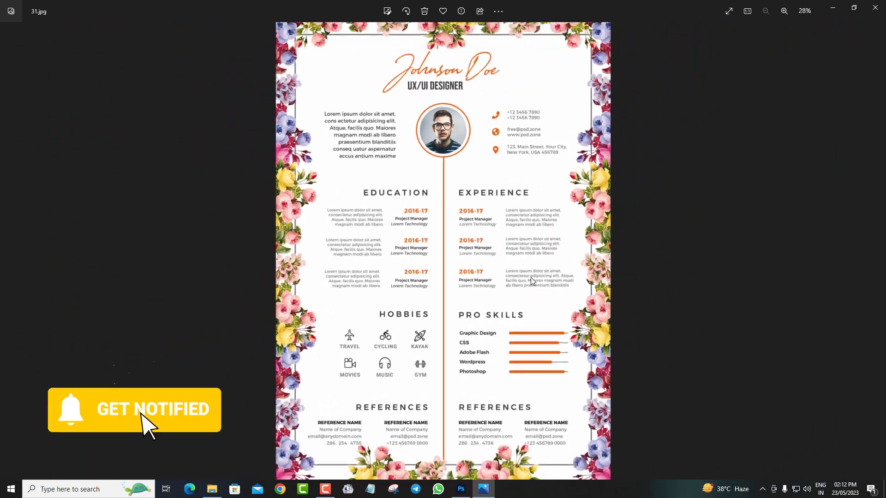
# Move to the next resume sample and zoom in and out to look it over.
pyautogui.press('Right')
pyautogui.scroll(2, 461, 264)
pyautogui.scroll(2, 460, 264)
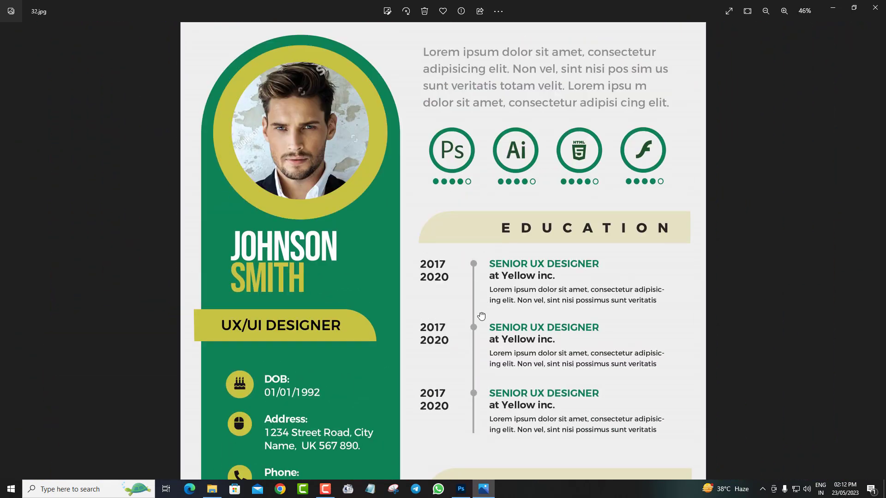
pyautogui.scroll(1, 460, 264)
pyautogui.scroll(-2, 460, 264)
pyautogui.scroll(-2, 443, 240)
pyautogui.scroll(-2, 429, 213)
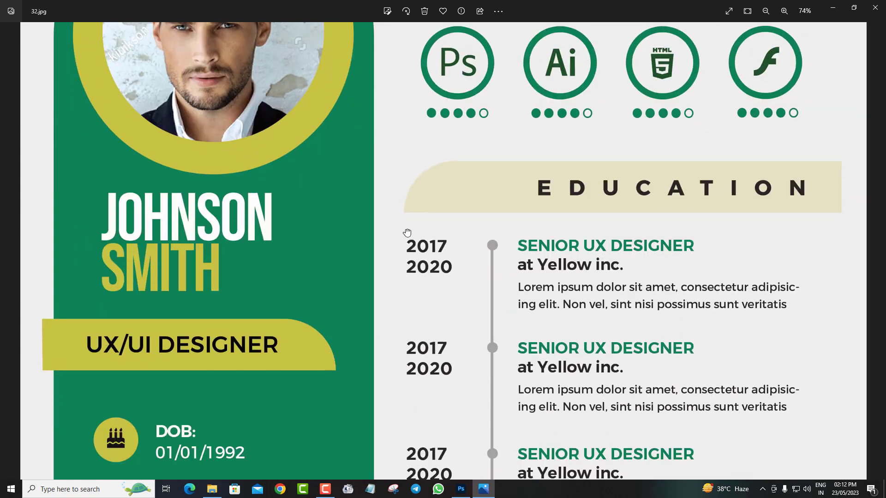
pyautogui.scroll(-1, 420, 189)
pyautogui.scroll(-2, 461, 221)
pyautogui.scroll(-2, 521, 240)
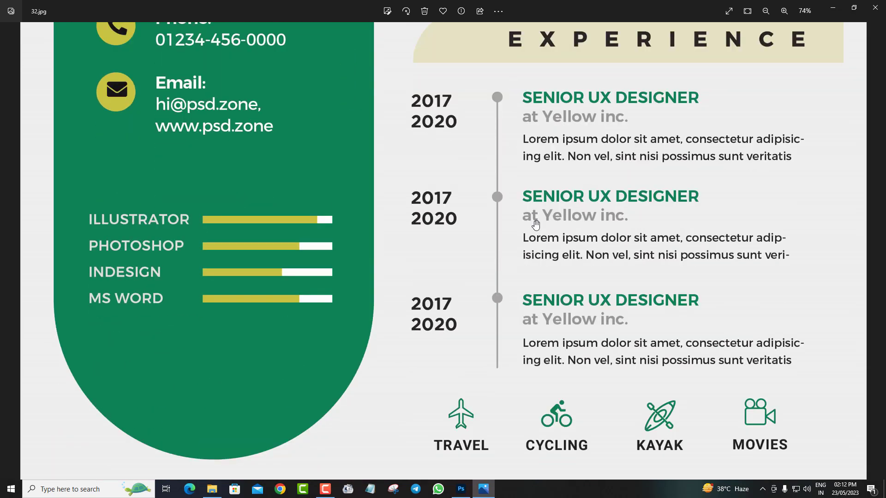
pyautogui.scroll(-2, 540, 245)
pyautogui.scroll(-2, 545, 264)
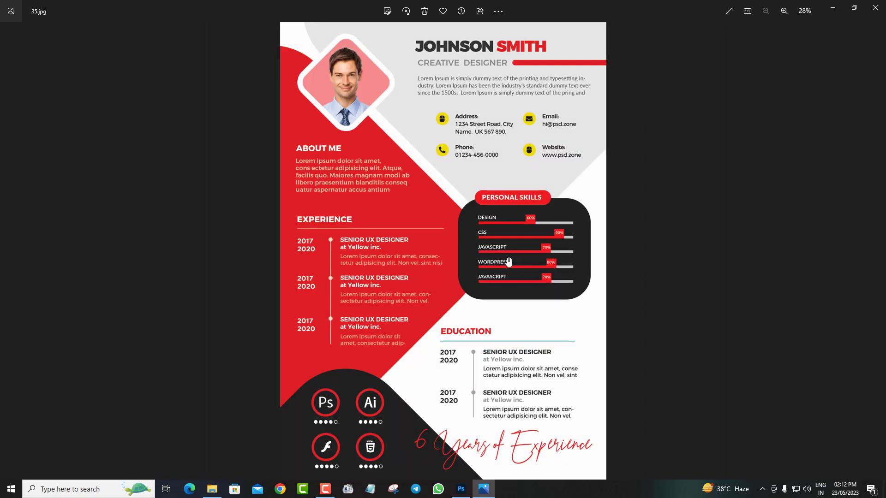
# Pan over that resume's name, photo, contact details, Experience and Education sections.
pyautogui.scroll(2, 439, 148)
pyautogui.moveTo(439, 226); pyautogui.dragTo(439, 317)
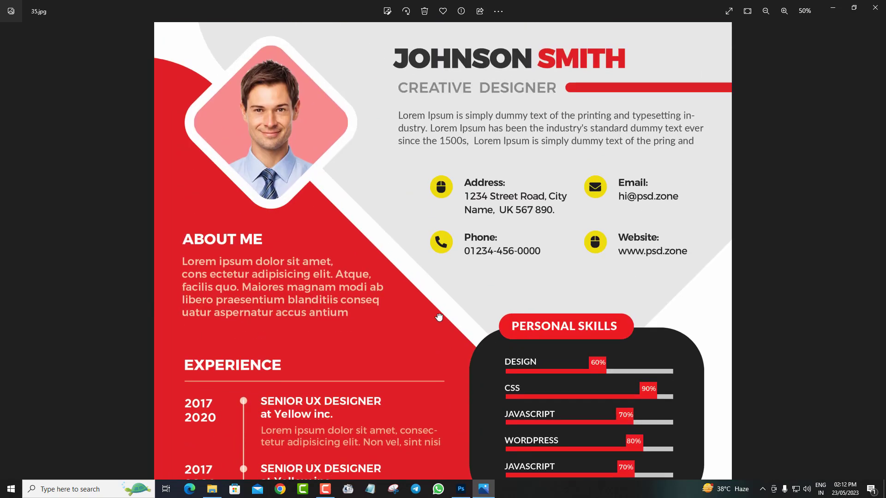
pyautogui.scroll(2, 443, 235)
pyautogui.moveTo(451, 233)
pyautogui.mouseDown()
pyautogui.moveTo(451, 323)
pyautogui.moveTo(448, 103)
pyautogui.mouseUp()
pyautogui.scroll(-5, 449, 103)
pyautogui.scroll(-1, 433, 258)
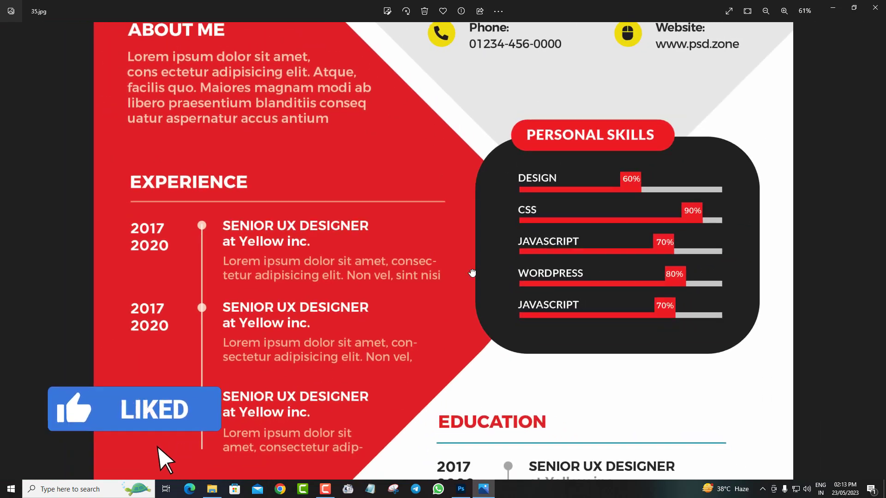
pyautogui.moveTo(468, 272); pyautogui.dragTo(464, 130)
pyautogui.scroll(-5, 465, 316)
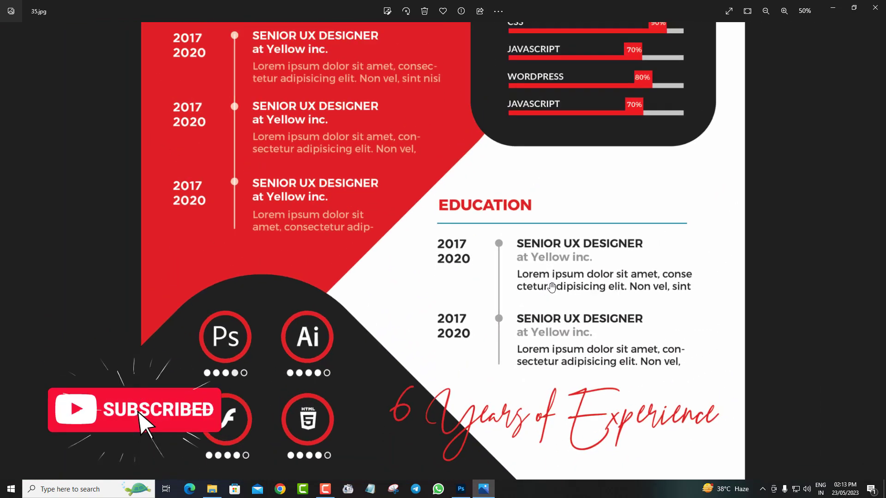
pyautogui.scroll(-2, 551, 286)
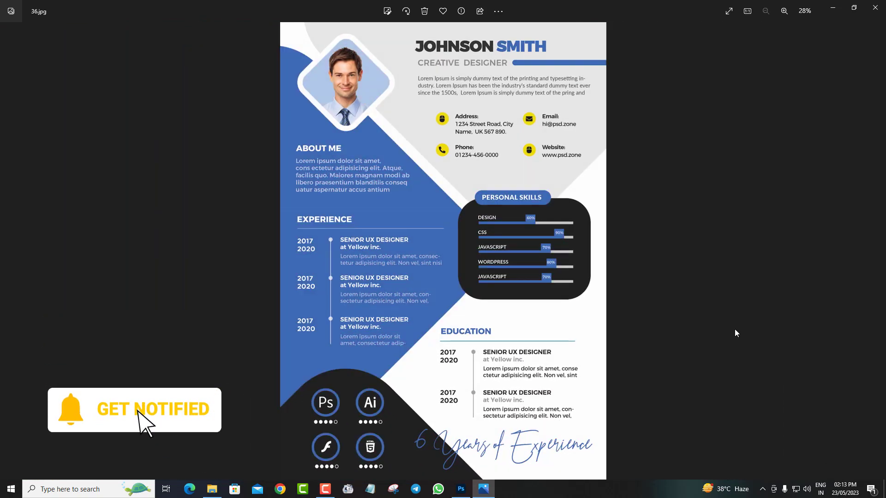
# View the next resume, panning down to its SKILLS and ACHIEVEMENTS sections.
pyautogui.press('Right')
pyautogui.scroll(1, 435, 263)
pyautogui.scroll(3, 425, 312)
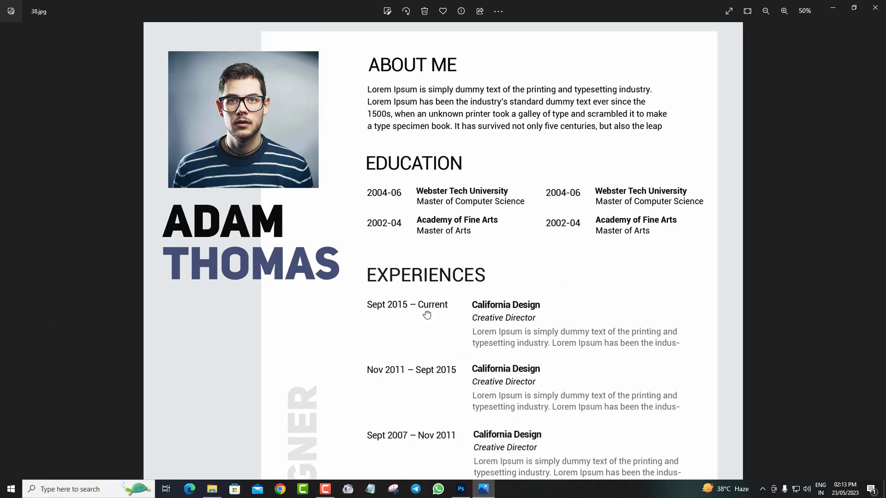
pyautogui.scroll(3, 373, 274)
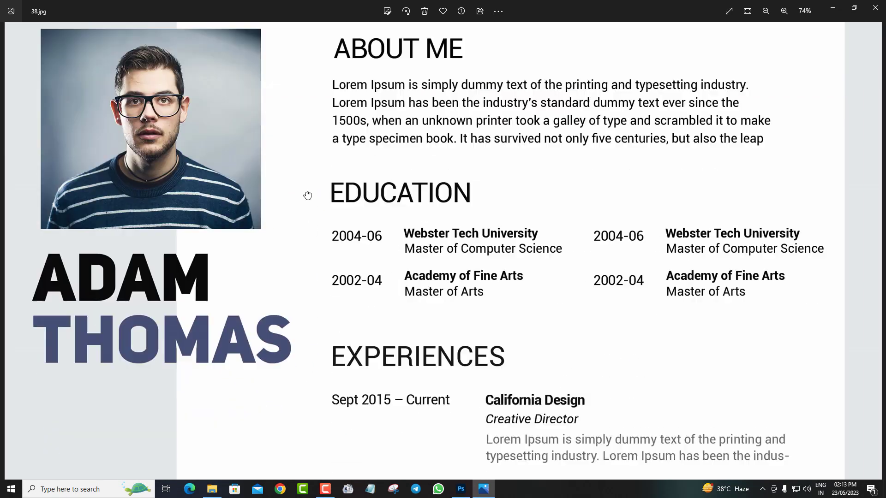
pyautogui.moveTo(363, 356); pyautogui.dragTo(394, 212)
pyautogui.scroll(-2, 475, 364)
pyautogui.moveTo(475, 364); pyautogui.dragTo(467, 137)
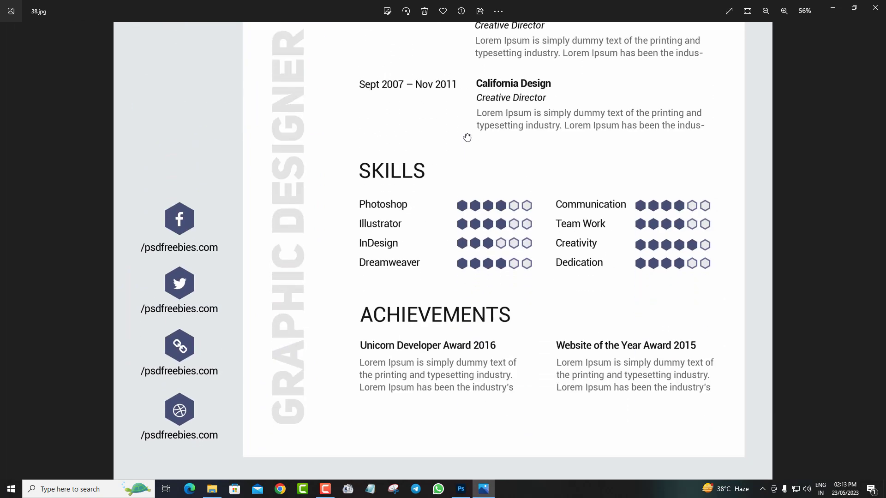
pyautogui.scroll(-3, 436, 155)
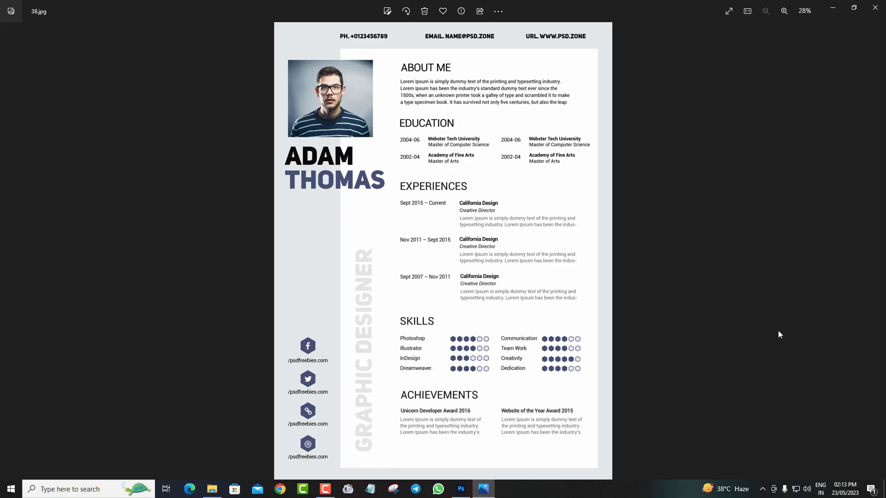
# Inspect the next resume's About Me, Experience, Education, skill icons and hobbies.
pyautogui.press('Right')
pyautogui.scroll(2, 439, 192)
pyautogui.scroll(2, 349, 237)
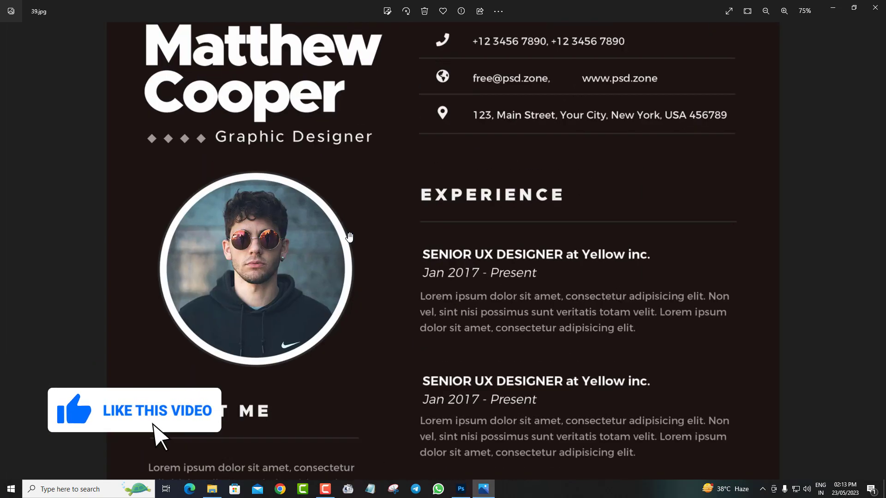
pyautogui.scroll(1, 349, 237)
pyautogui.moveTo(352, 330); pyautogui.dragTo(348, 128)
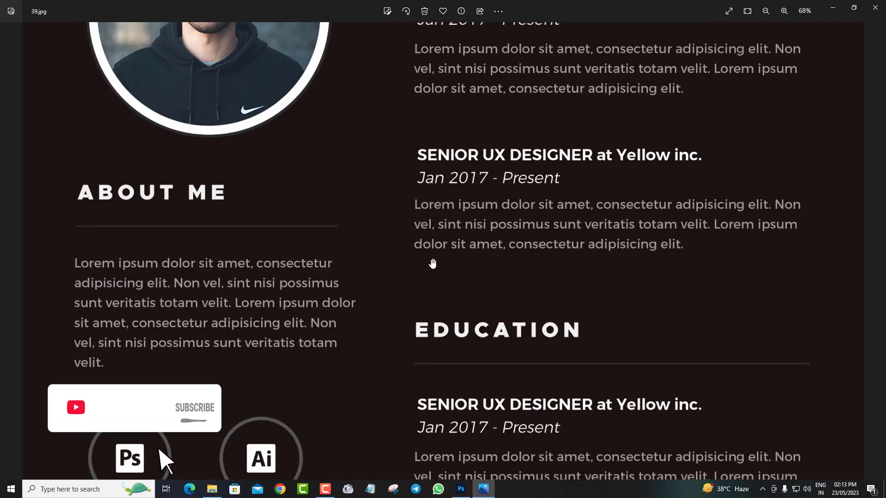
pyautogui.scroll(-2, 432, 264)
pyautogui.moveTo(482, 406); pyautogui.dragTo(466, 230)
pyautogui.scroll(-2, 492, 325)
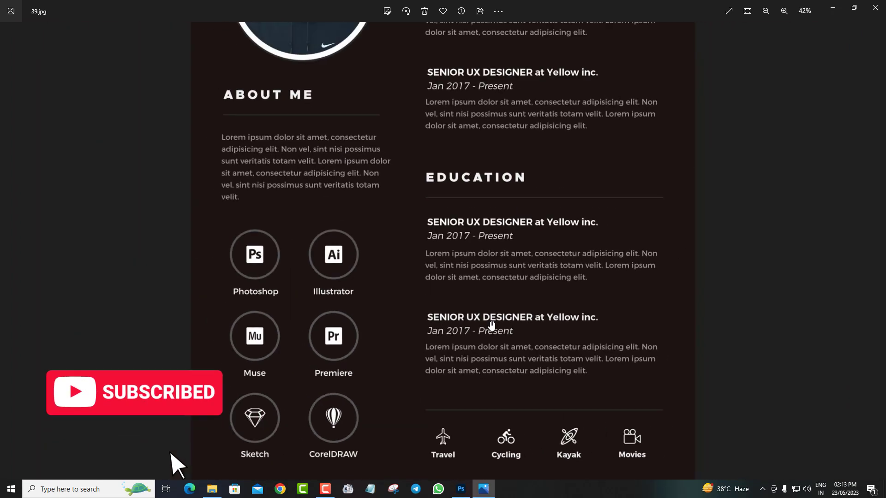
pyautogui.scroll(-3, 492, 325)
# Skip ahead to the red Creative Designer resume and view its skills and Hobbies rows.
pyautogui.press('Right')
pyautogui.press('Right')
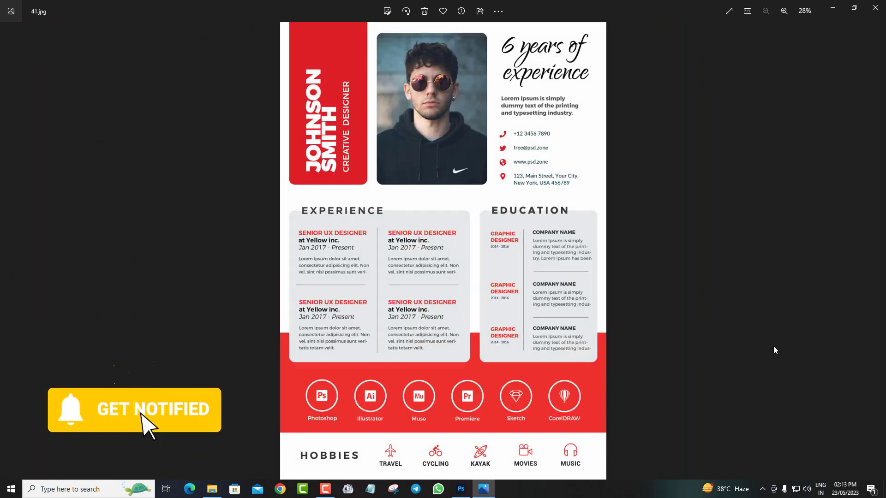
pyautogui.press('Right')
pyautogui.scroll(1, 452, 291)
pyautogui.scroll(1, 412, 406)
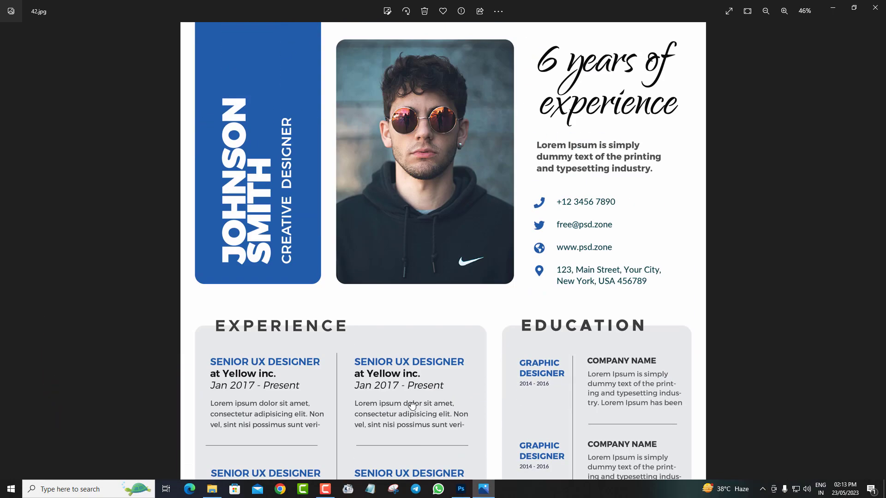
pyautogui.moveTo(412, 406); pyautogui.dragTo(408, 138)
pyautogui.scroll(-2, 441, 304)
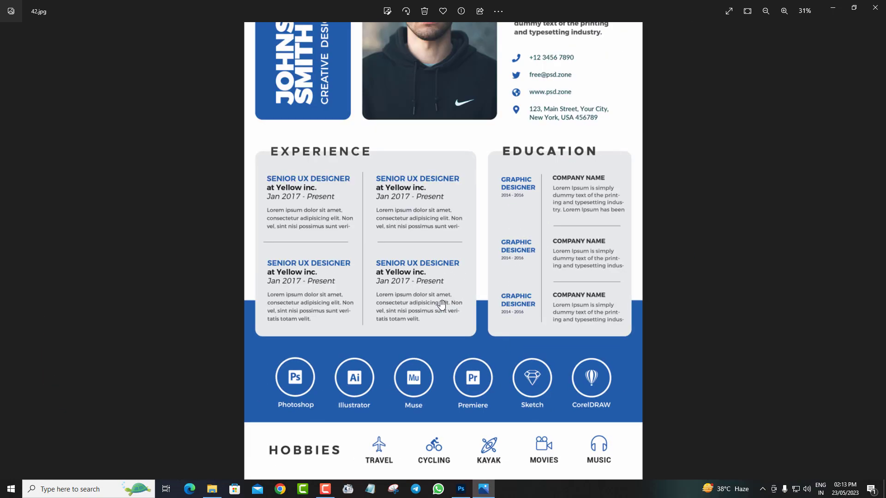
pyautogui.scroll(-1, 441, 305)
# View the green version of the resume, zooming in briefly.
pyautogui.press('Right')
pyautogui.scroll(1, 459, 272)
pyautogui.scroll(1, 430, 430)
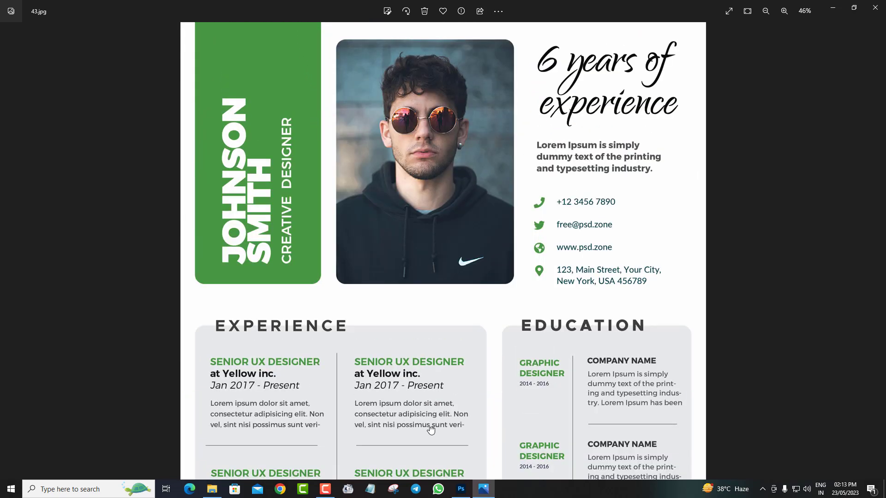
pyautogui.scroll(-2, 430, 430)
# View the yellow resume sample, panning to its header with contact info.
pyautogui.press('Right')
pyautogui.scroll(2, 595, 331)
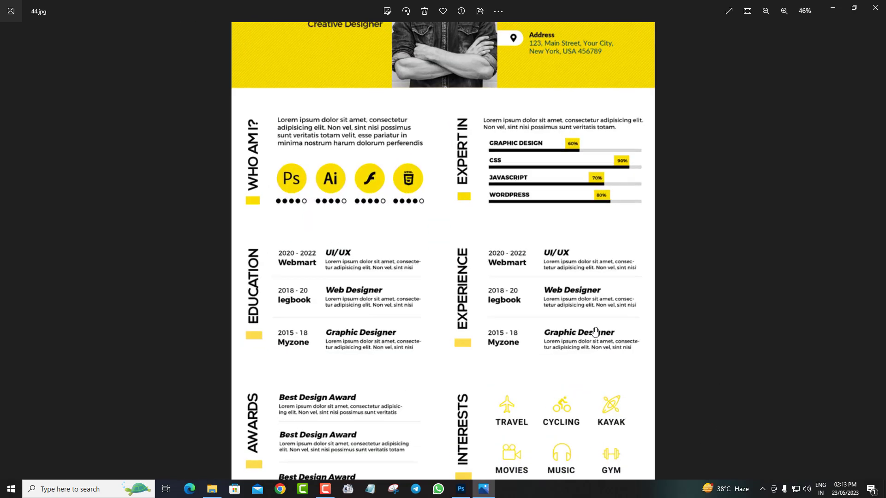
pyautogui.moveTo(595, 332); pyautogui.dragTo(503, 424)
pyautogui.scroll(2, 502, 424)
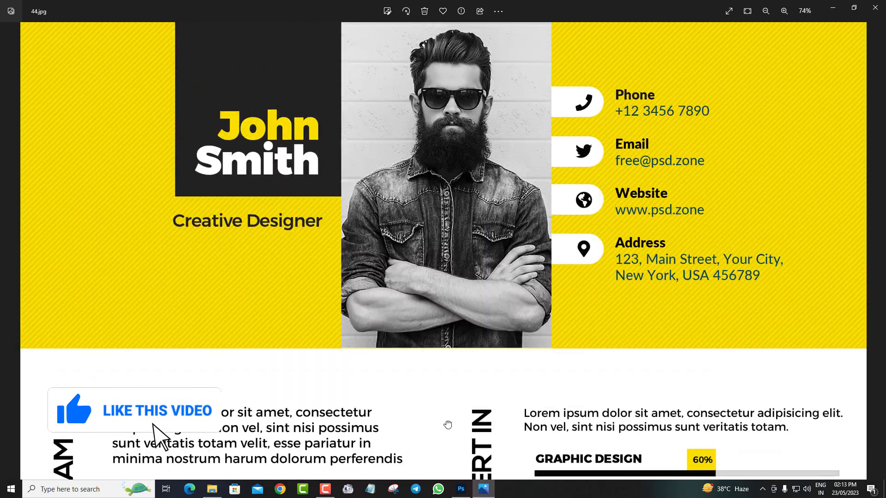
pyautogui.scroll(-2, 448, 425)
# Skip ahead three images past the red resume and view the next one's lower sections.
pyautogui.press('Right')
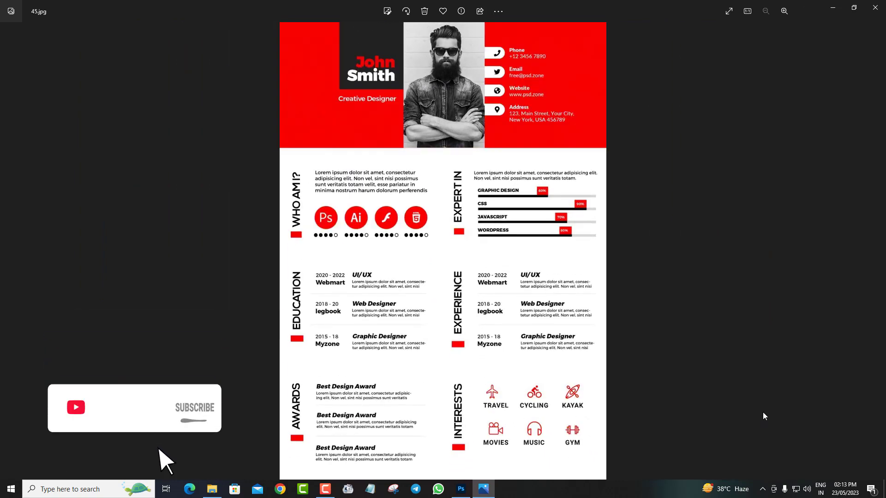
pyautogui.press('Right')
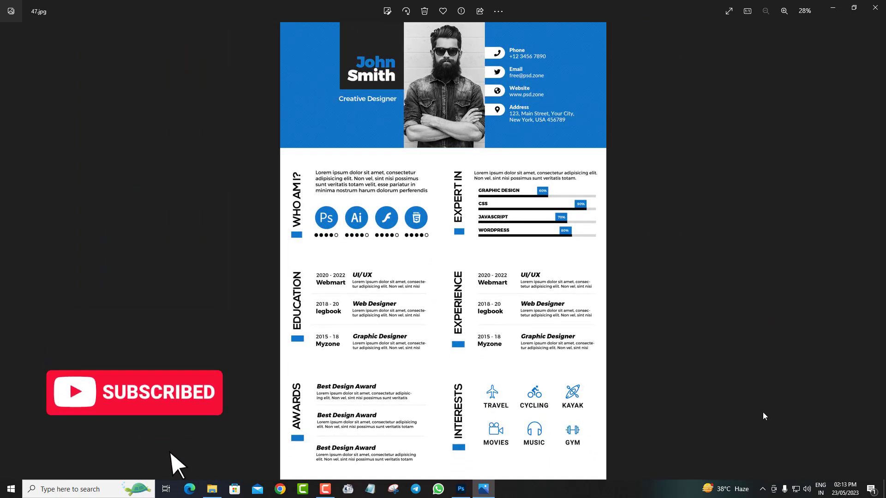
pyautogui.press('Right')
pyautogui.scroll(2, 566, 374)
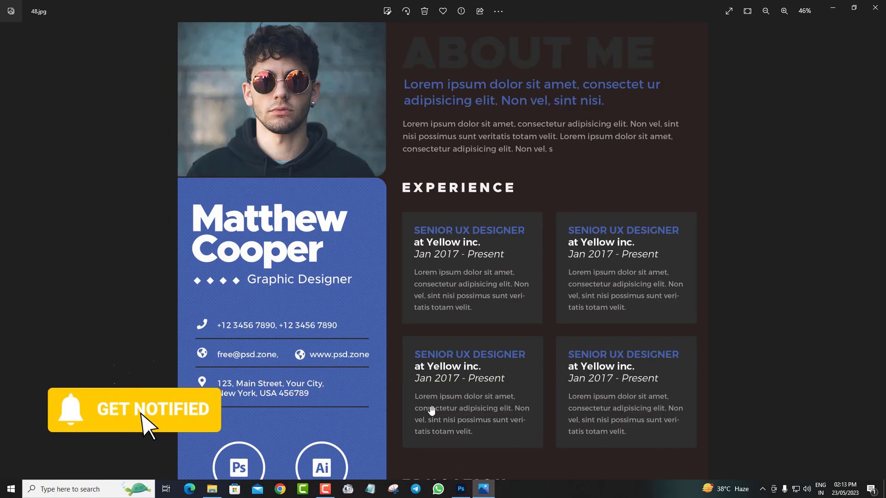
pyautogui.moveTo(432, 411); pyautogui.dragTo(446, 131)
pyautogui.scroll(-2, 517, 193)
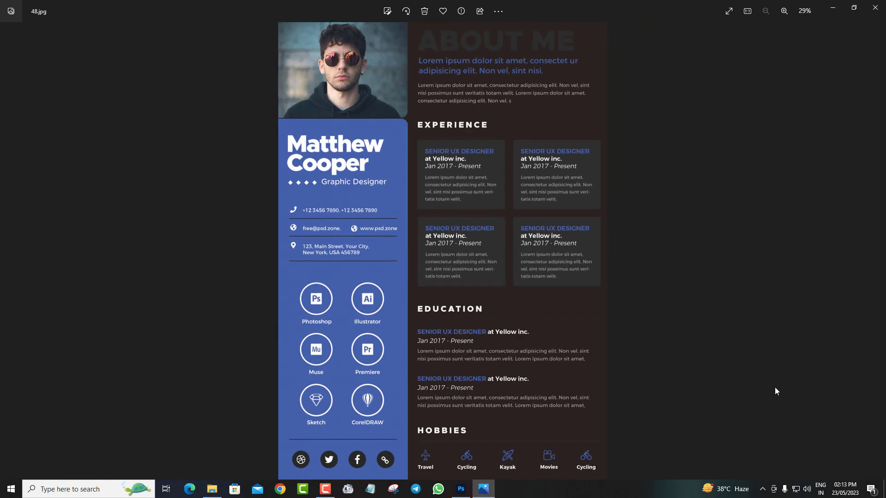
# View the next resume, panning to its skills and education sections.
pyautogui.press('Right')
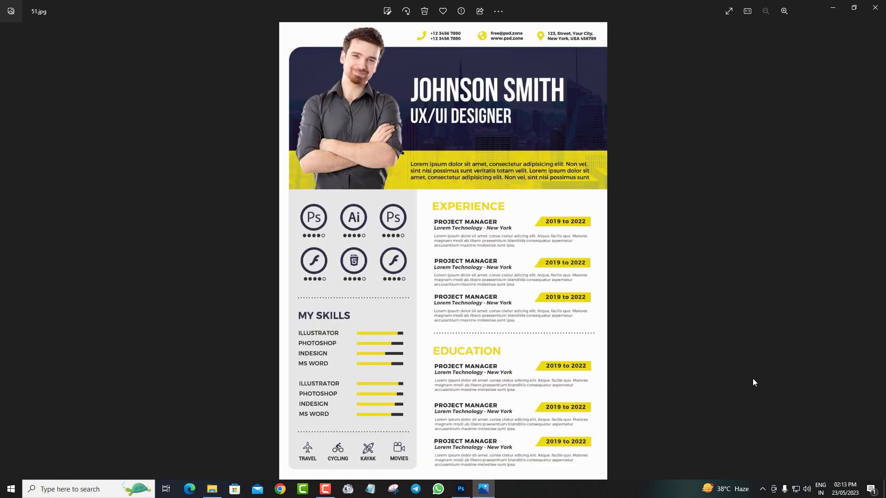
pyautogui.scroll(2, 520, 263)
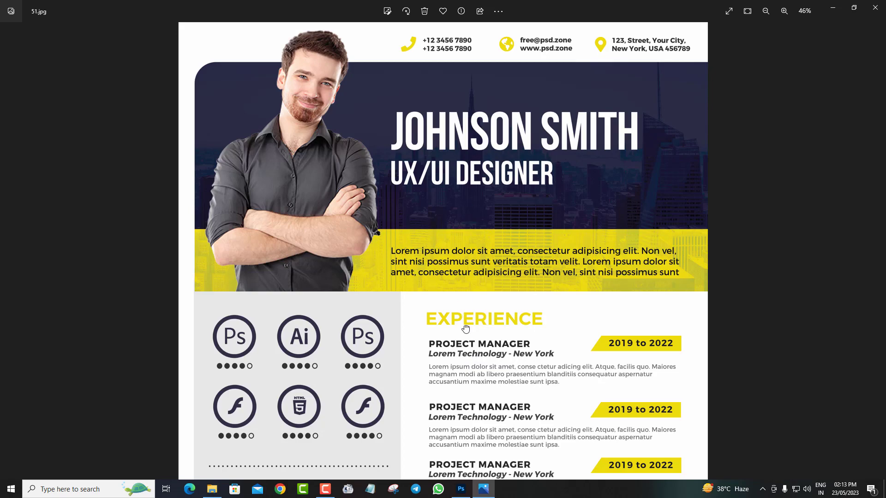
pyautogui.moveTo(465, 328); pyautogui.dragTo(465, 50)
pyautogui.scroll(-1, 552, 381)
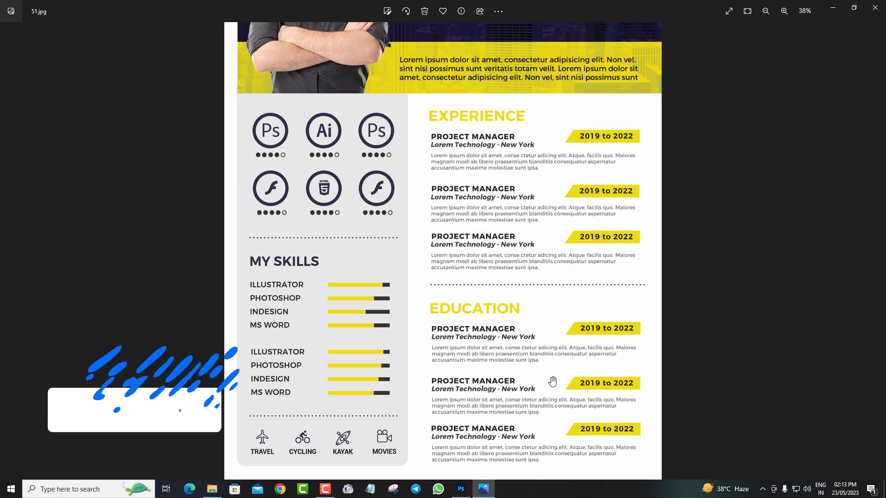
pyautogui.scroll(-1, 608, 422)
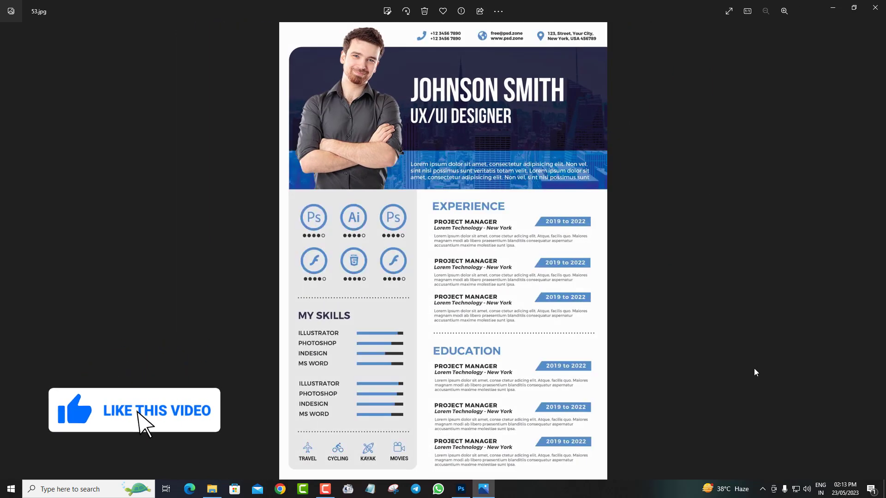
# View the next resume, looking over its Hobbies and My Skills sections.
pyautogui.press('Right')
pyautogui.scroll(2, 466, 132)
pyautogui.moveTo(466, 133)
pyautogui.mouseDown()
pyautogui.moveTo(468, 363)
pyautogui.moveTo(469, 118)
pyautogui.mouseUp()
pyautogui.scroll(3, 492, 157)
pyautogui.moveTo(514, 283); pyautogui.dragTo(551, 157)
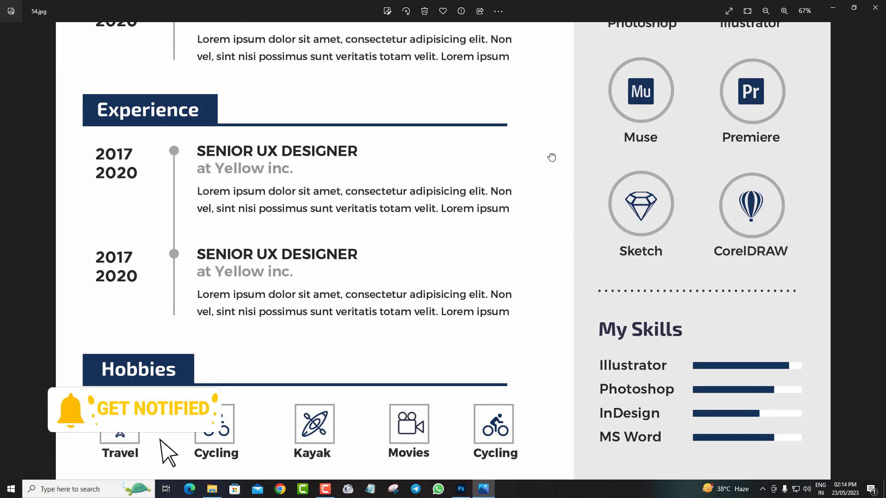
pyautogui.scroll(-2, 492, 287)
pyautogui.scroll(-1, 492, 288)
pyautogui.scroll(-2, 492, 289)
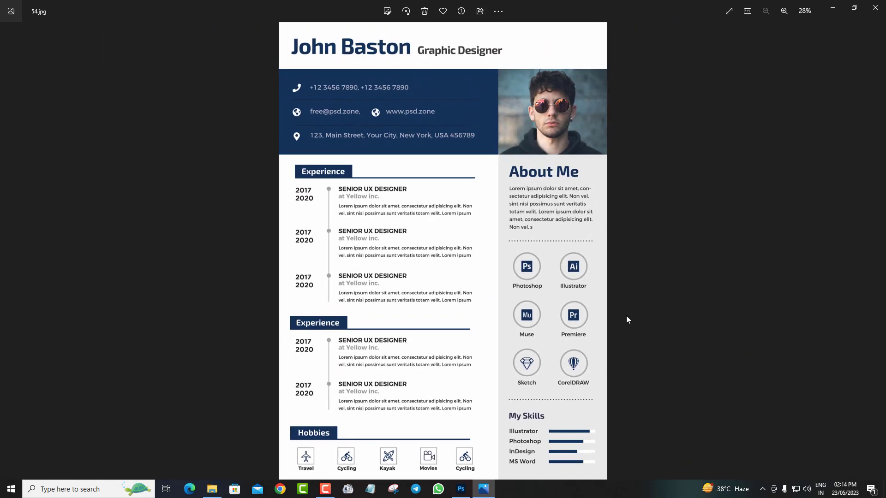
# Inspect the next resume's top, Education section, name and photo.
pyautogui.press('Right')
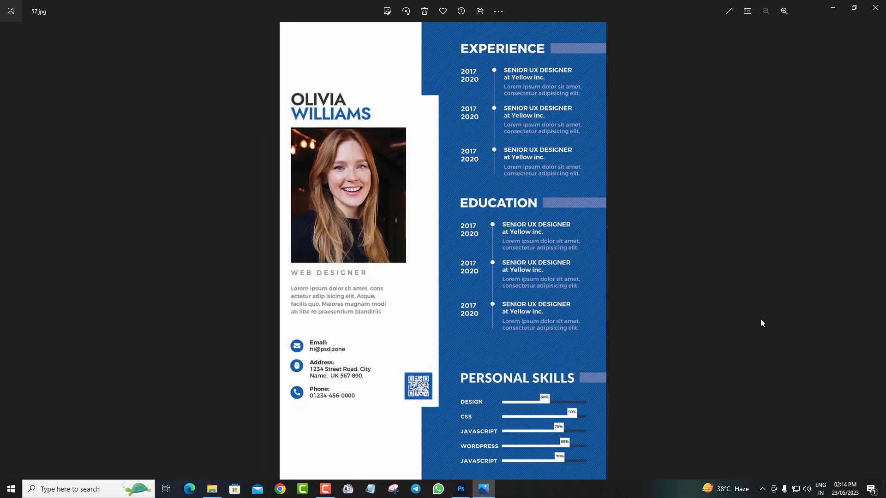
pyautogui.scroll(2, 453, 282)
pyautogui.moveTo(453, 283); pyautogui.dragTo(454, 391)
pyautogui.scroll(3, 454, 392)
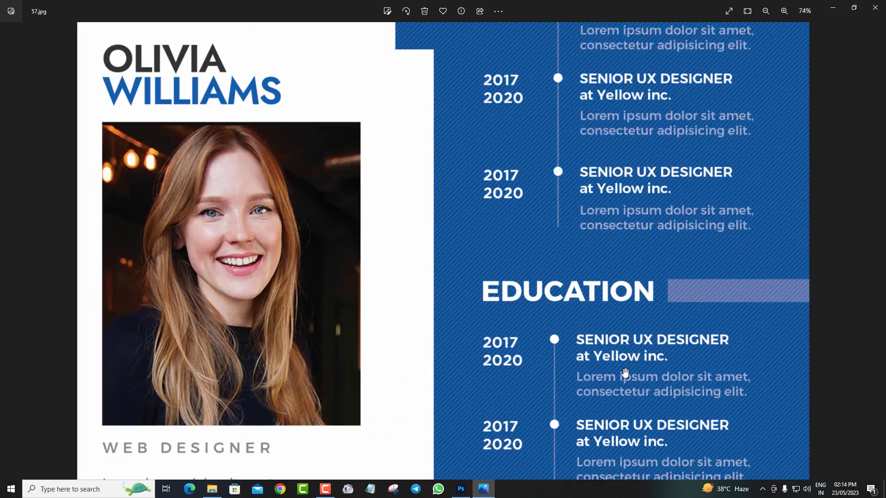
pyautogui.moveTo(625, 372); pyautogui.dragTo(591, 170)
pyautogui.scroll(-2, 411, 289)
pyautogui.scroll(-2, 235, 240)
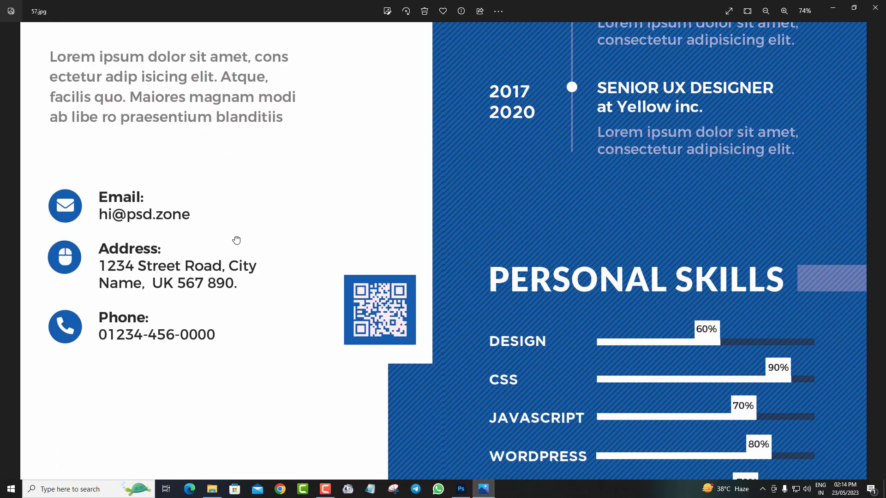
pyautogui.scroll(-1, 507, 408)
pyautogui.scroll(-1, 508, 279)
pyautogui.scroll(-3, 507, 279)
pyautogui.scroll(3, 467, 411)
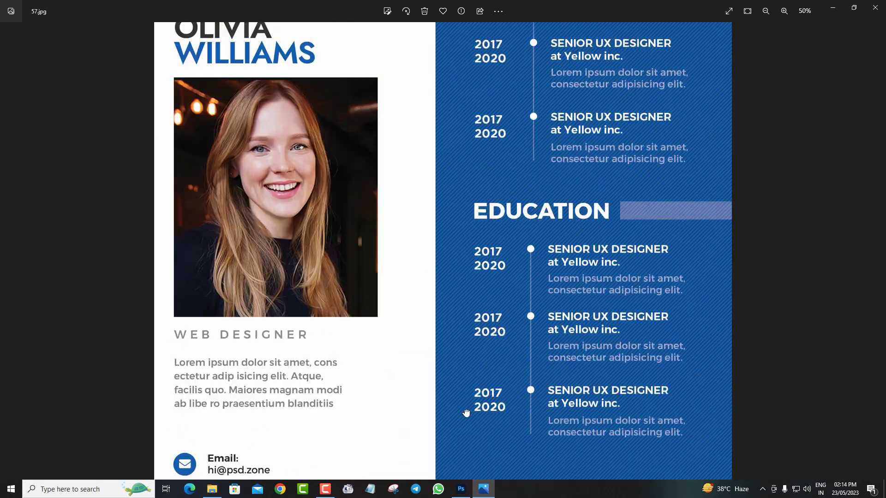
pyautogui.moveTo(408, 182); pyautogui.dragTo(414, 308)
pyautogui.scroll(-3, 413, 308)
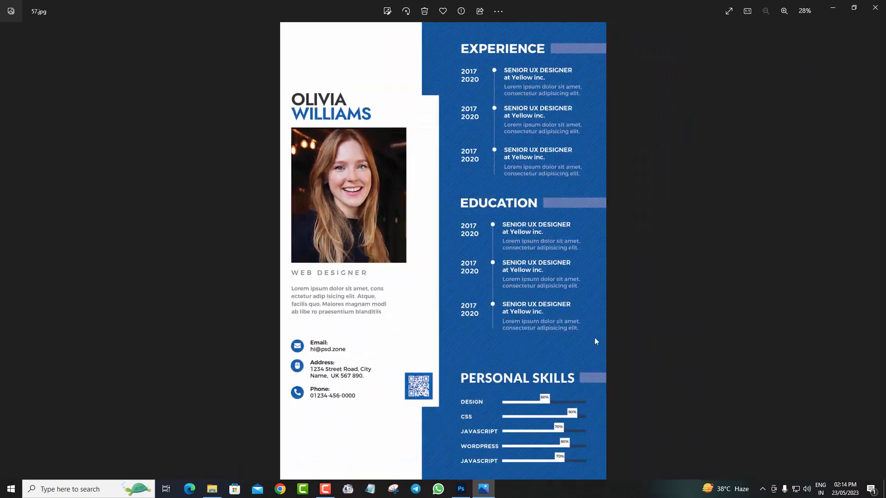
# View the following resume, panning between Education, My Skills and its top.
pyautogui.press('Right')
pyautogui.press('Right')
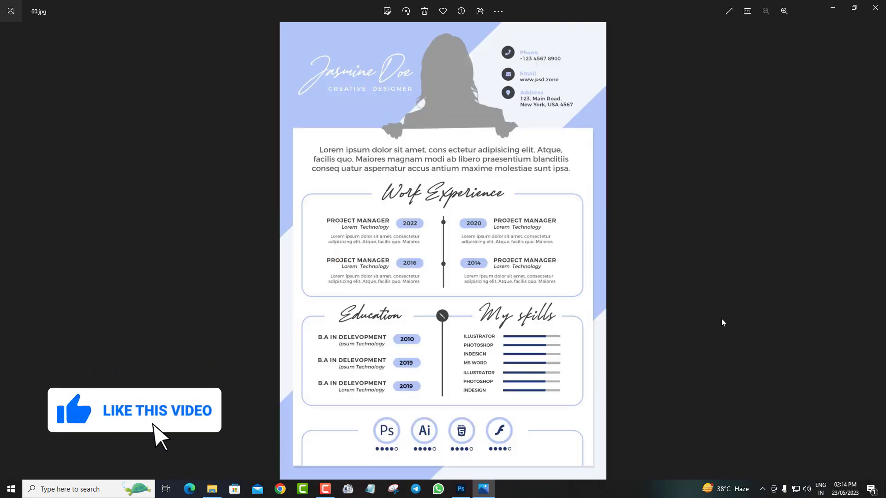
pyautogui.scroll(3, 438, 385)
pyautogui.moveTo(436, 398); pyautogui.dragTo(430, 226)
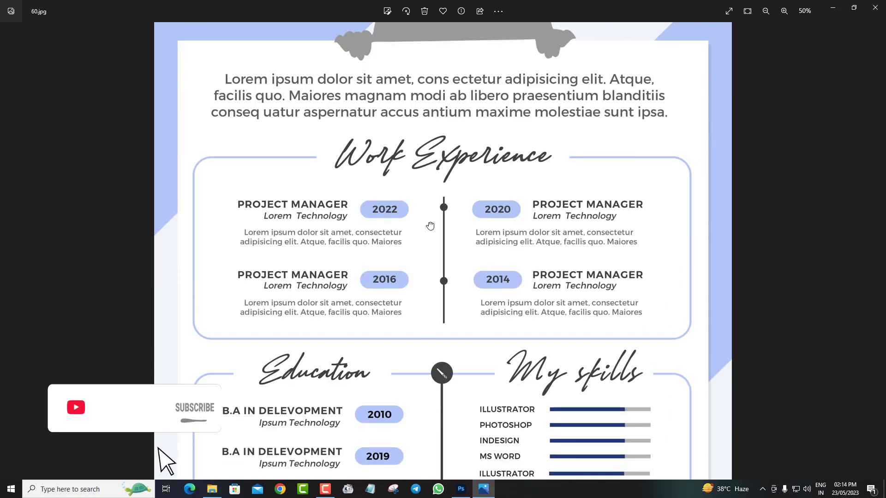
pyautogui.scroll(-3, 481, 356)
pyautogui.scroll(-1, 476, 192)
pyautogui.scroll(-1, 476, 193)
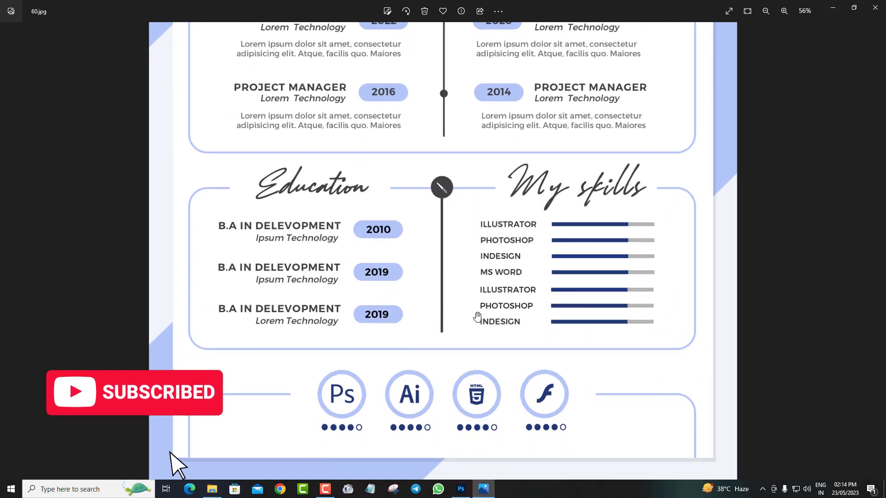
pyautogui.scroll(-2, 455, 202)
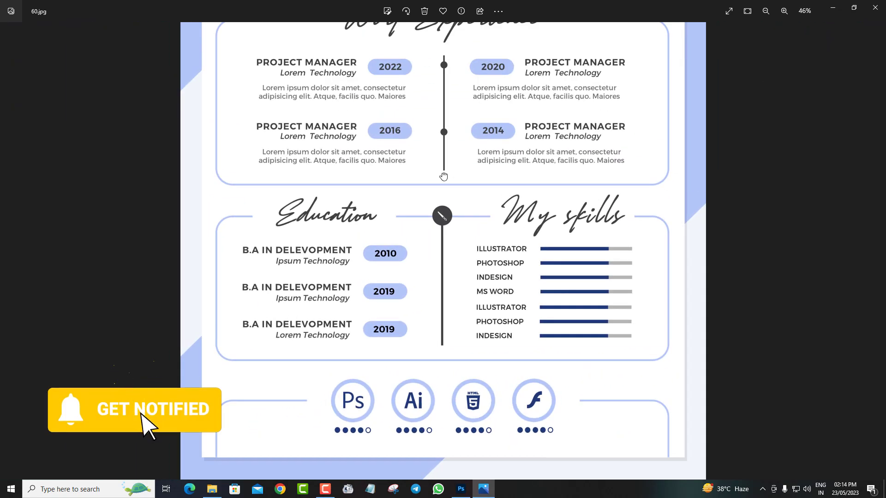
pyautogui.moveTo(451, 93); pyautogui.dragTo(448, 295)
pyautogui.scroll(-1, 448, 296)
pyautogui.scroll(-1, 447, 297)
pyautogui.scroll(-1, 448, 296)
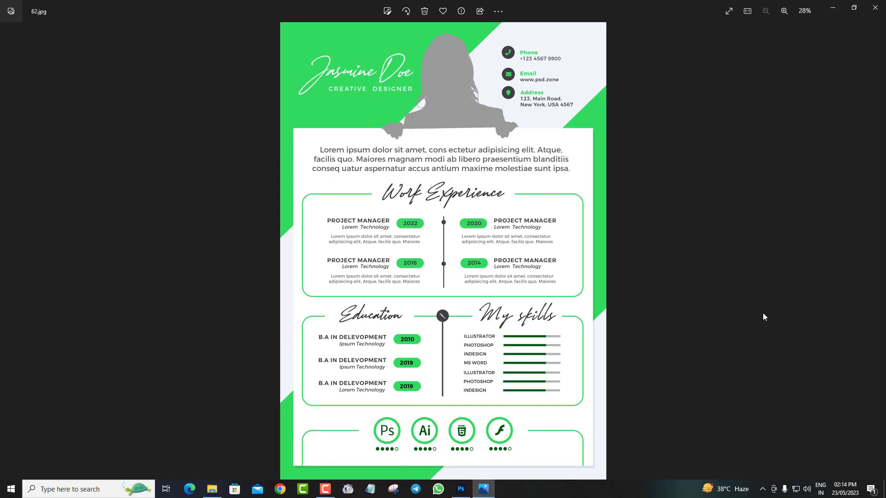
# Zoom through one more resume template and advance to the final image.
pyautogui.press('Right')
pyautogui.scroll(3, 445, 95)
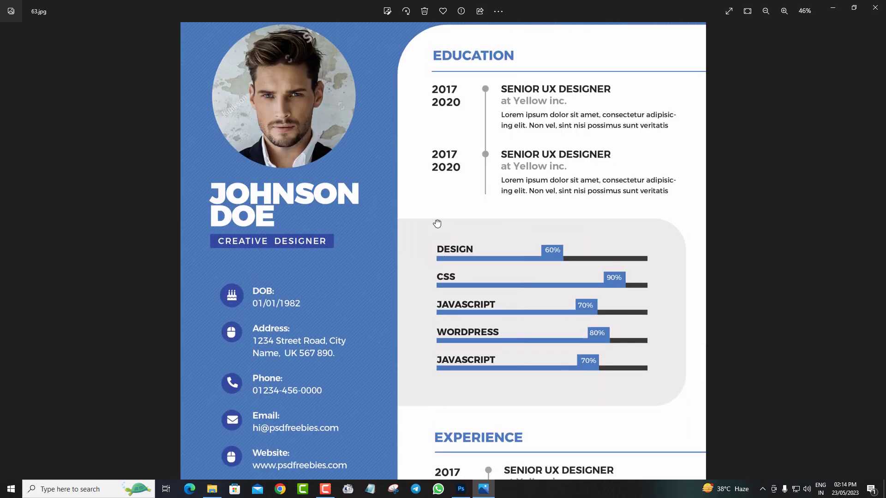
pyautogui.scroll(-3, 510, 371)
pyautogui.scroll(-2, 506, 153)
pyautogui.scroll(2, 539, 300)
pyautogui.scroll(1, 605, 254)
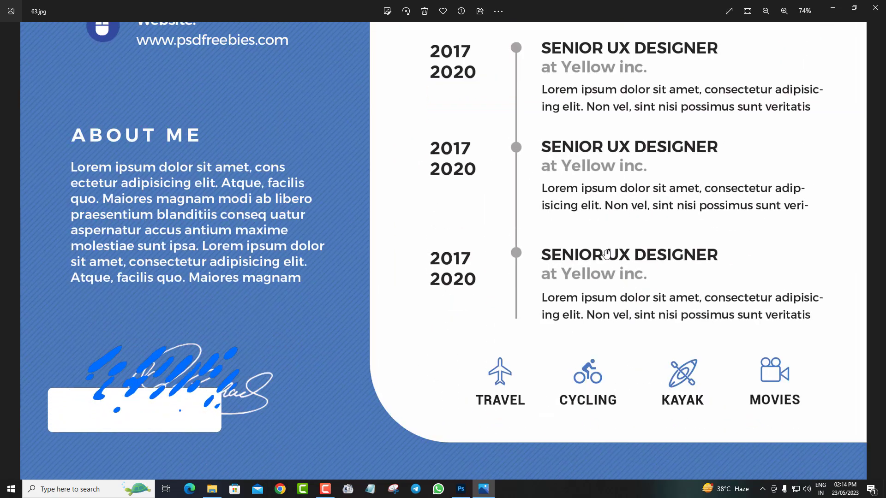
pyautogui.scroll(-2, 606, 253)
pyautogui.scroll(-2, 554, 309)
pyautogui.scroll(-1, 498, 369)
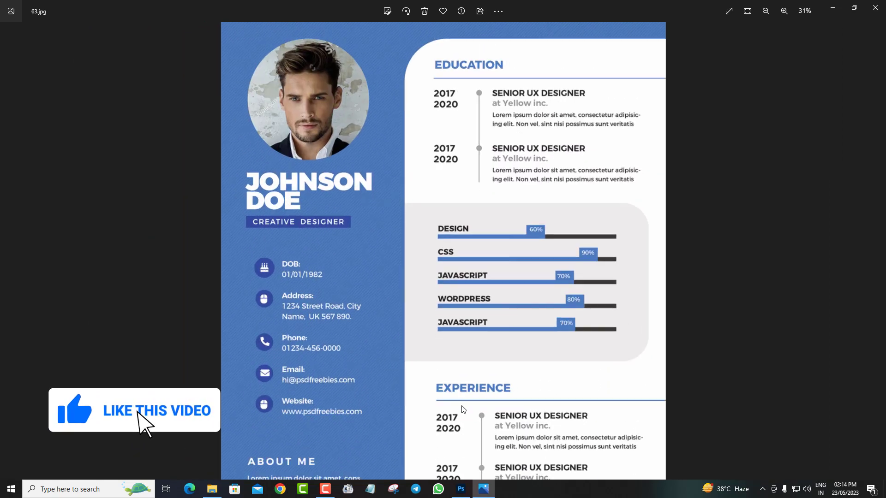
pyautogui.press('Right')
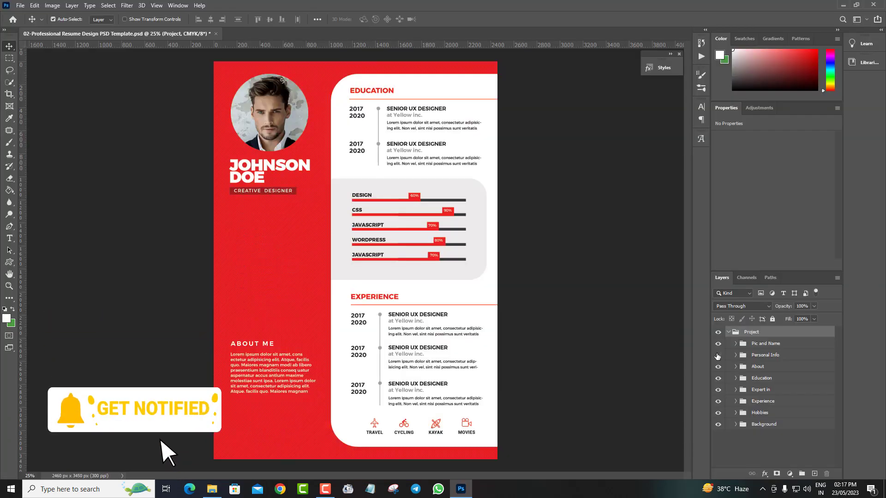
# Hide and reshow the section groups to check them, then expand the Pic and Name group.
pyautogui.click(718, 378)
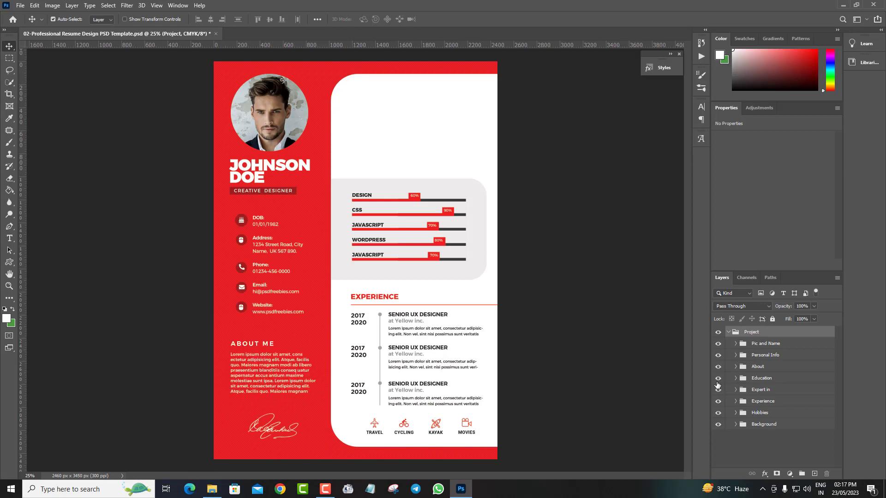
pyautogui.click(718, 390)
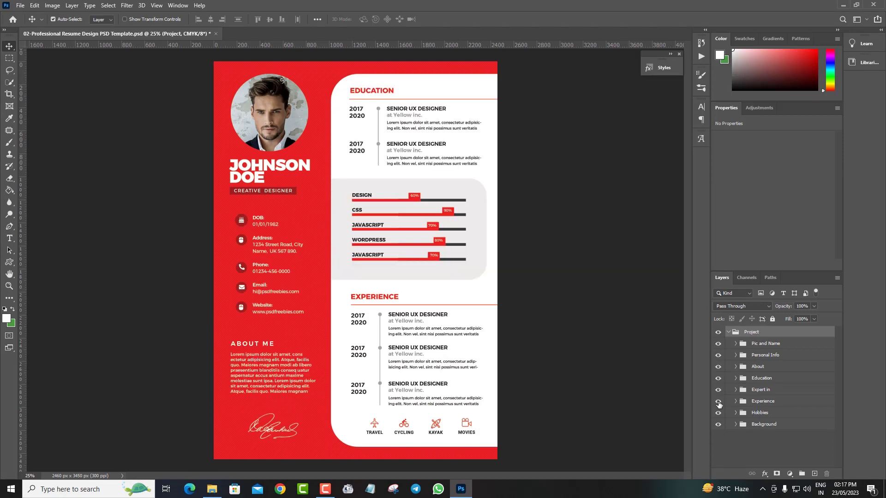
pyautogui.click(717, 425)
pyautogui.click(718, 424)
pyautogui.click(736, 344)
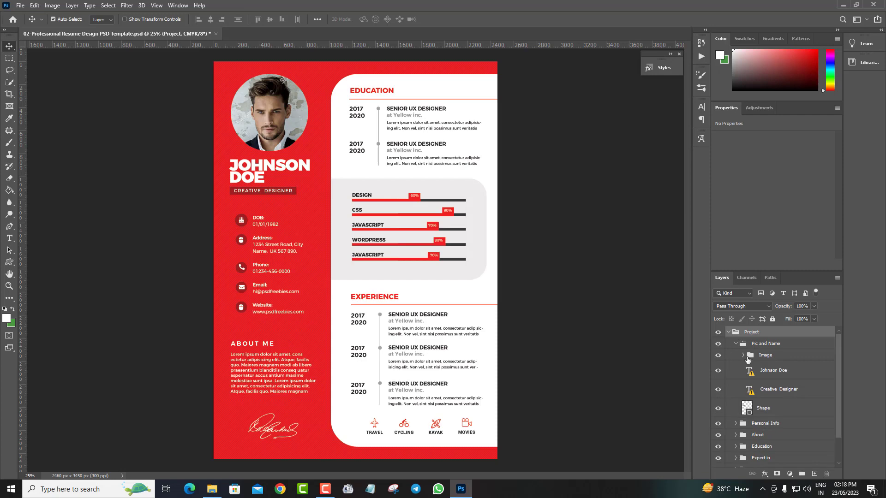
# Convert the Image layer to a smart object and open its contents for editing.
pyautogui.click(775, 369)
pyautogui.rightClick(775, 370)
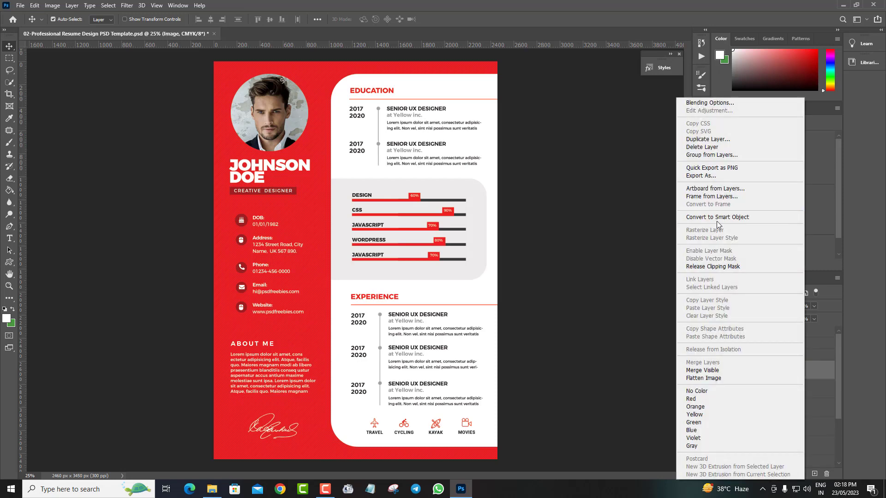
pyautogui.click(717, 216)
pyautogui.doubleClick(768, 367)
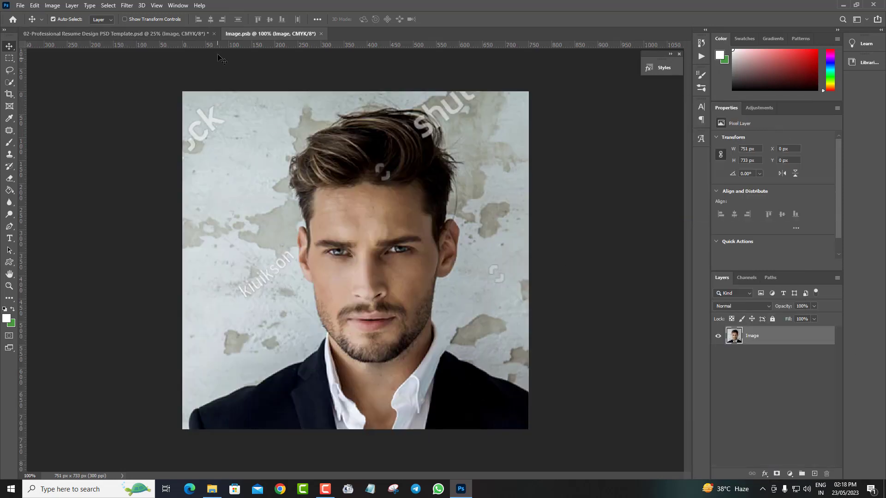
# Open the businessman photo and paint white over the old portrait.
pyautogui.click(20, 5)
pyautogui.click(32, 26)
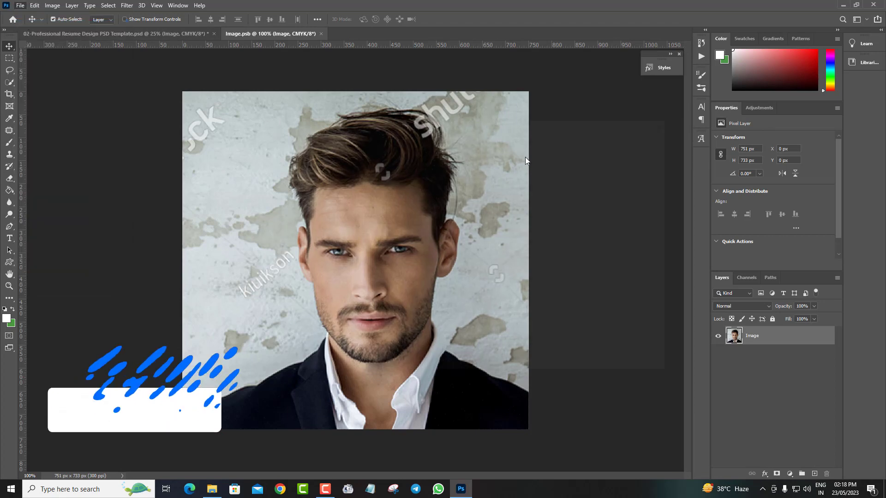
pyautogui.click(600, 420)
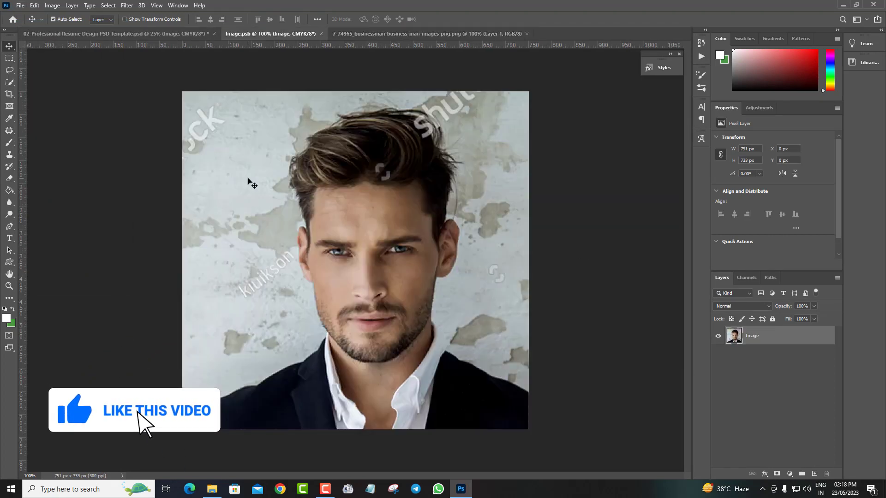
pyautogui.moveTo(258, 169)
pyautogui.mouseDown()
pyautogui.moveTo(593, 372)
pyautogui.moveTo(425, 425)
pyautogui.moveTo(362, 372)
pyautogui.mouseUp()
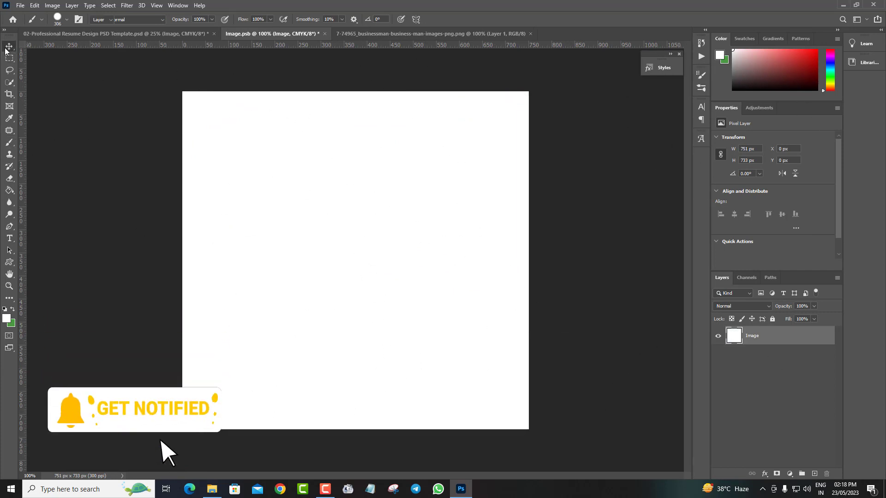
# Drag the businessman photo into Image.psb with the Move tool.
pyautogui.press('v')
pyautogui.click(429, 34)
pyautogui.moveTo(350, 185)
pyautogui.mouseDown()
pyautogui.moveTo(275, 26)
pyautogui.moveTo(331, 269)
pyautogui.mouseUp()
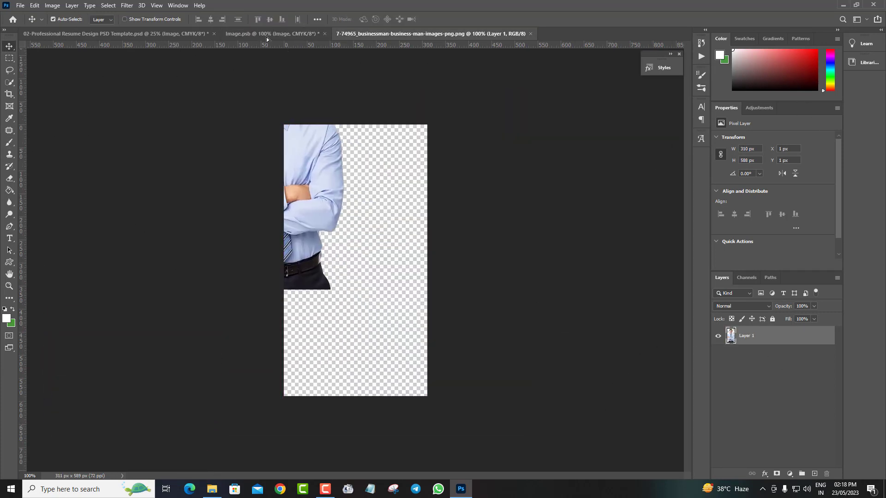
# Free Transform the photo to about 209%, then close the photo and Image.psb.
pyautogui.click(35, 5)
pyautogui.click(46, 207)
pyautogui.moveTo(419, 149); pyautogui.dragTo(511, 97)
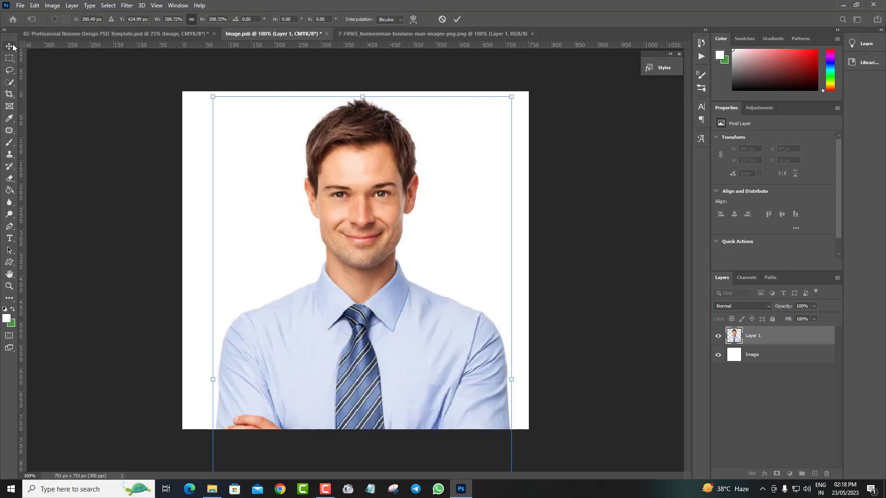
pyautogui.press('Return')
pyautogui.click(532, 33)
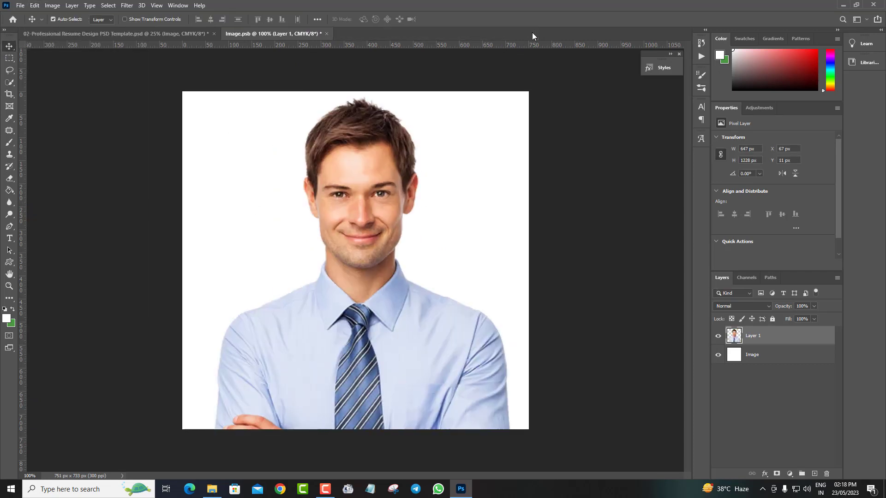
pyautogui.click(328, 34)
# Save the profile image changes and nudge the photo slightly within the circle.
pyautogui.click(399, 184)
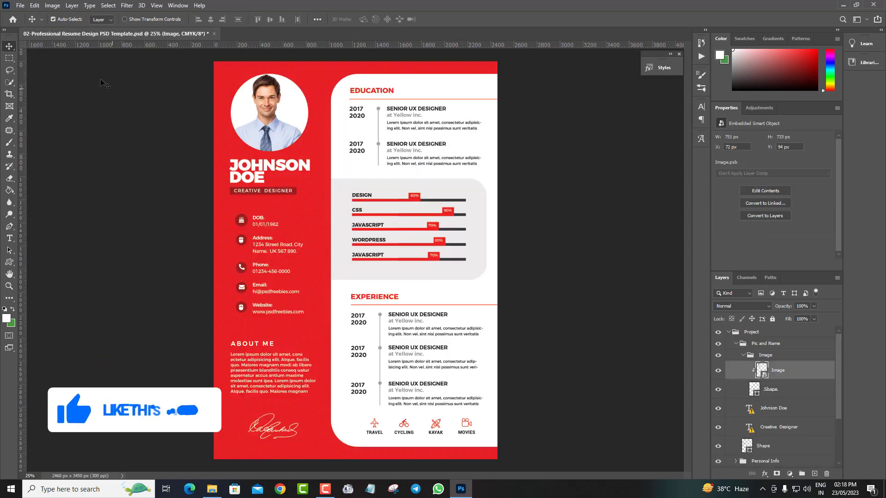
pyautogui.click(35, 6)
pyautogui.click(46, 207)
pyautogui.moveTo(276, 135); pyautogui.dragTo(276, 136)
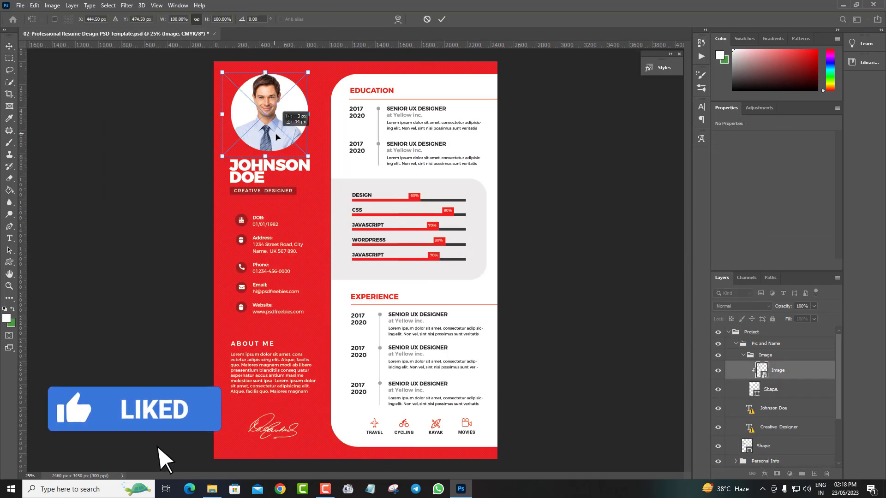
pyautogui.press('Return')
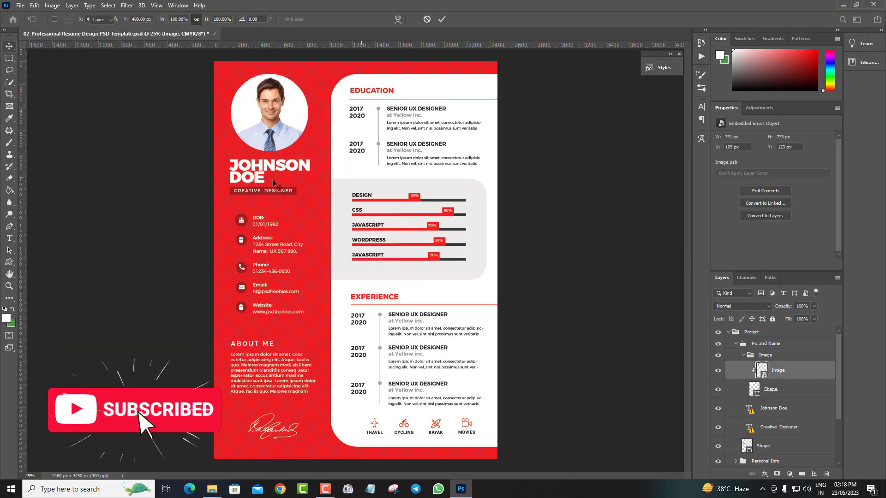
# Try editing the JOHNSON DOE and Creative Designer text layers, which raises the missing-font warning.
pyautogui.scroll(-1, 749, 388)
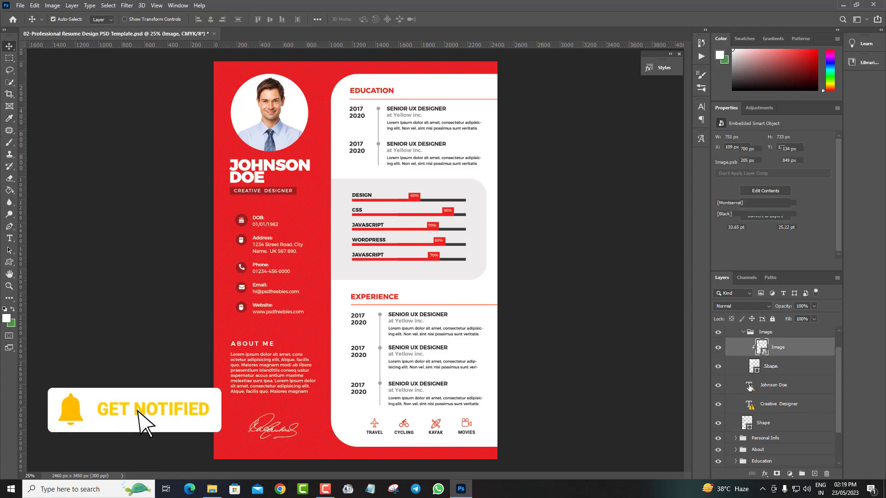
pyautogui.doubleClick(750, 387)
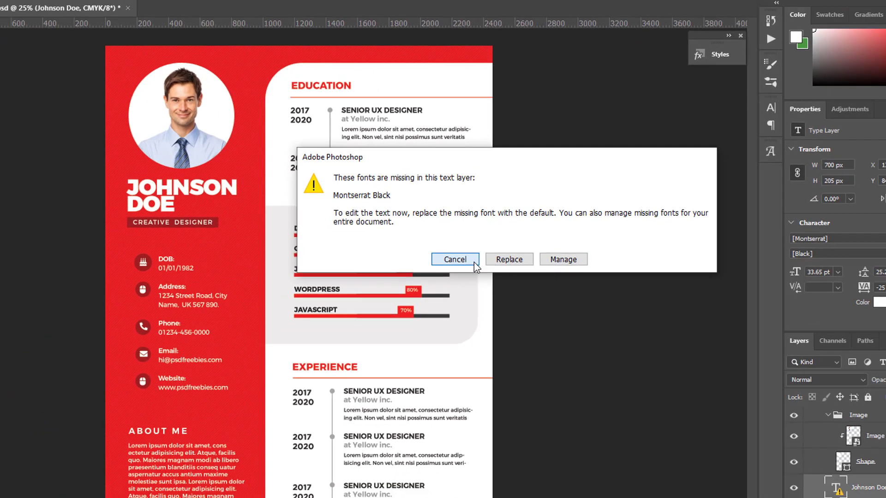
pyautogui.click(449, 275)
pyautogui.click(726, 406)
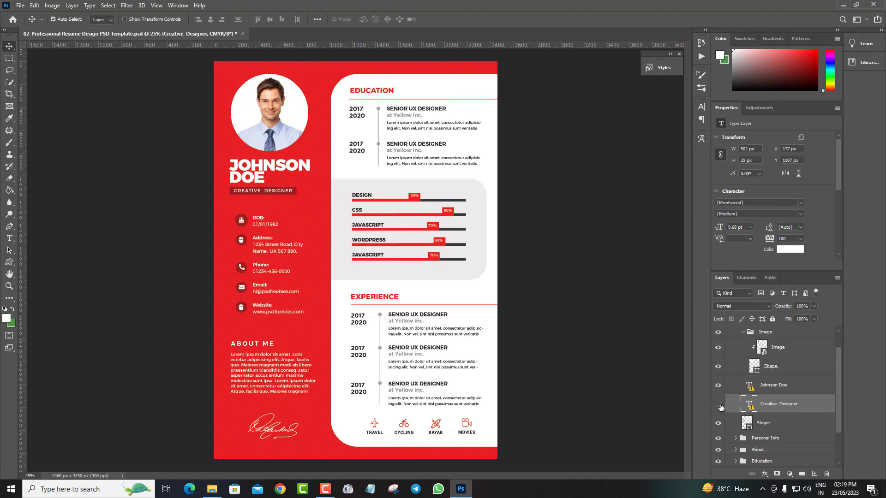
pyautogui.doubleClick(751, 406)
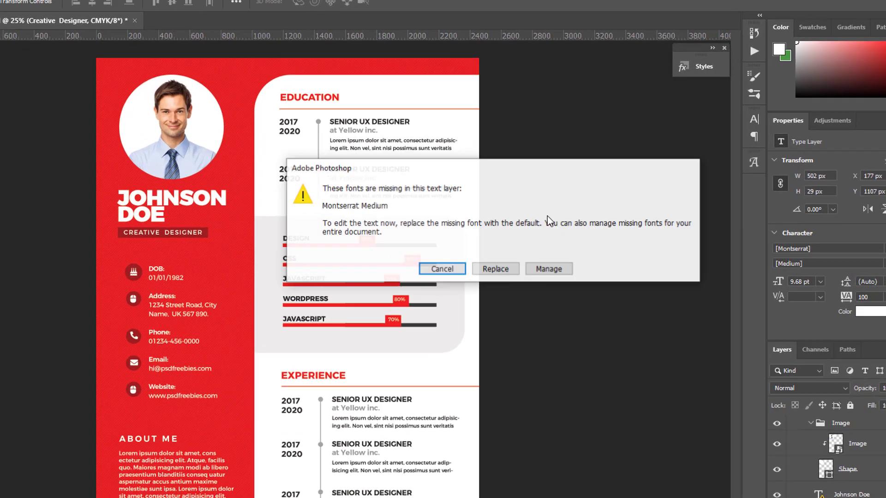
# Replace Montserrat Regular, SemiBold, Bold and Medium with Roboto Bold in the missing fonts manager.
pyautogui.click(550, 294)
pyautogui.click(454, 194)
pyautogui.click(443, 262)
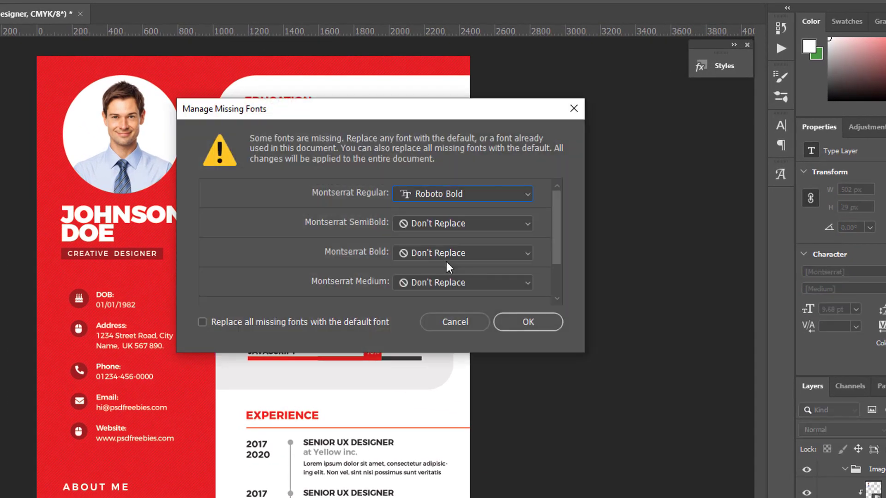
pyautogui.click(461, 223)
pyautogui.click(443, 291)
pyautogui.click(459, 252)
pyautogui.click(444, 319)
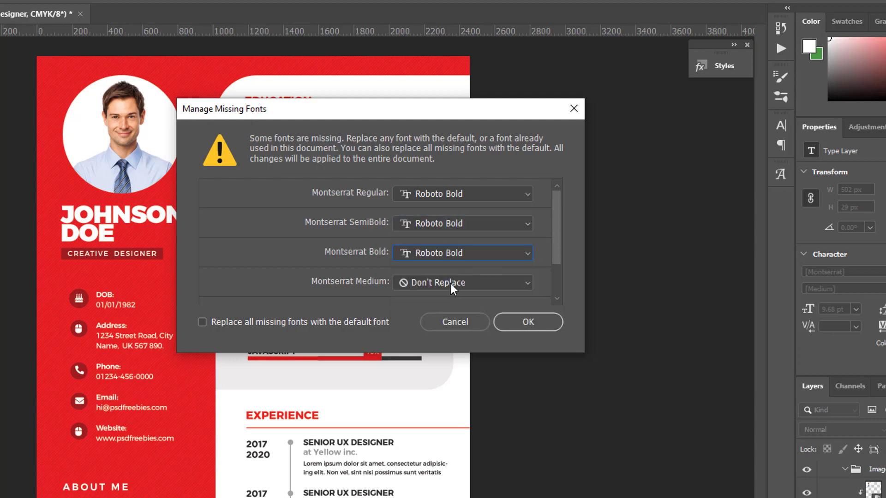
pyautogui.click(450, 282)
pyautogui.click(455, 348)
pyautogui.click(534, 323)
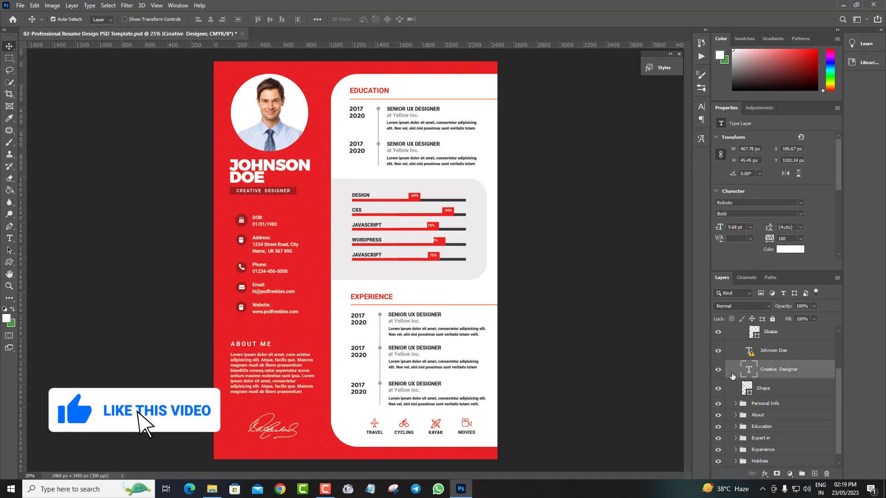
# Preview green and orange on the Personal Info Website icon circle, then keep dark red a01d20.
pyautogui.click(735, 404)
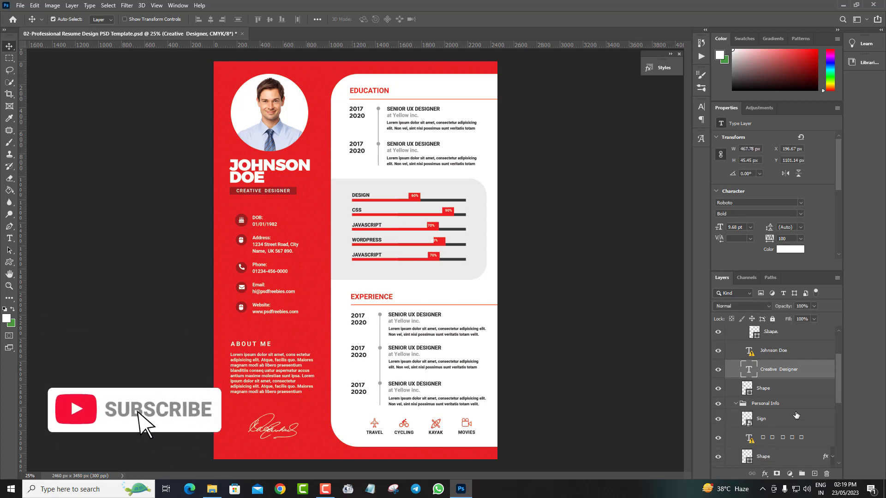
pyautogui.click(747, 390)
pyautogui.doubleClick(747, 389)
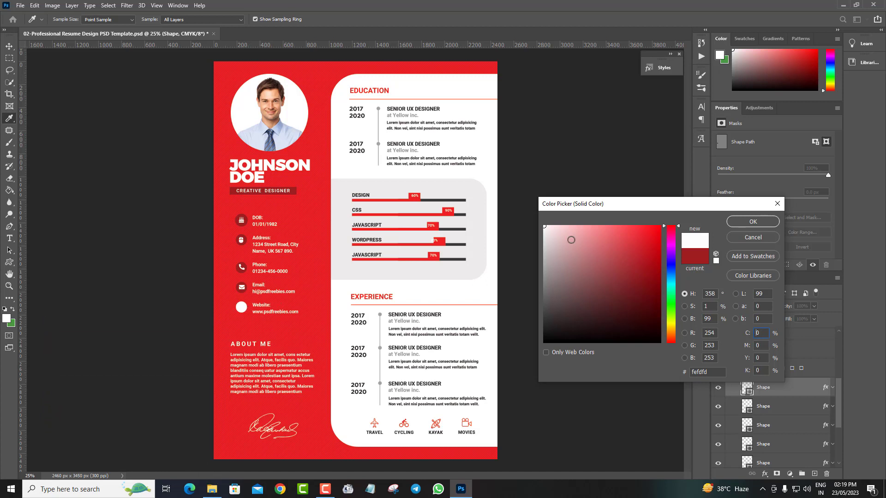
pyautogui.click(673, 314)
pyautogui.click(652, 235)
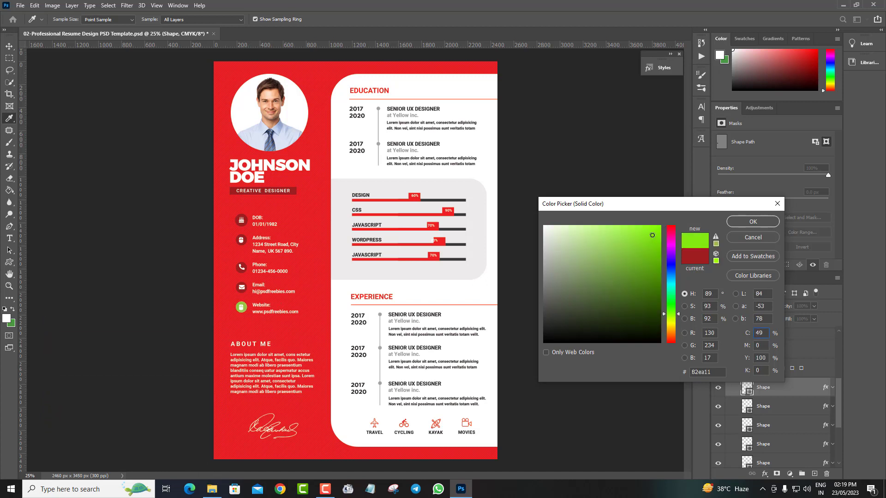
pyautogui.click(670, 336)
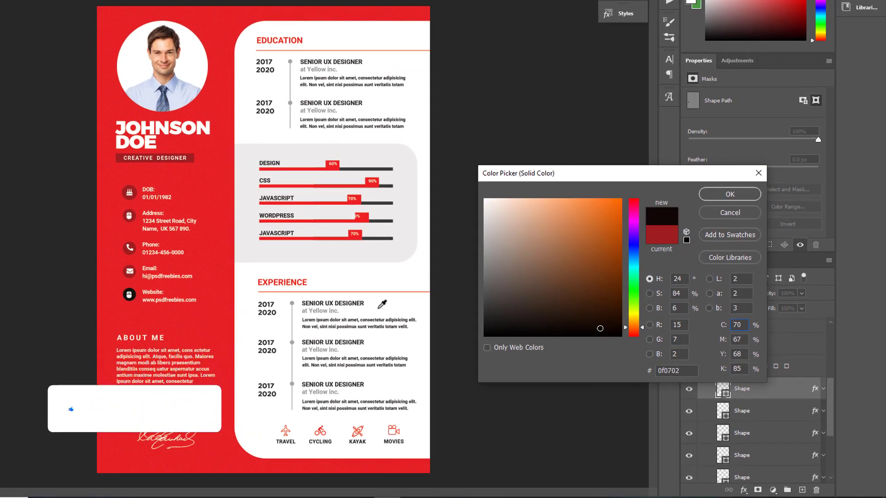
pyautogui.click(539, 309)
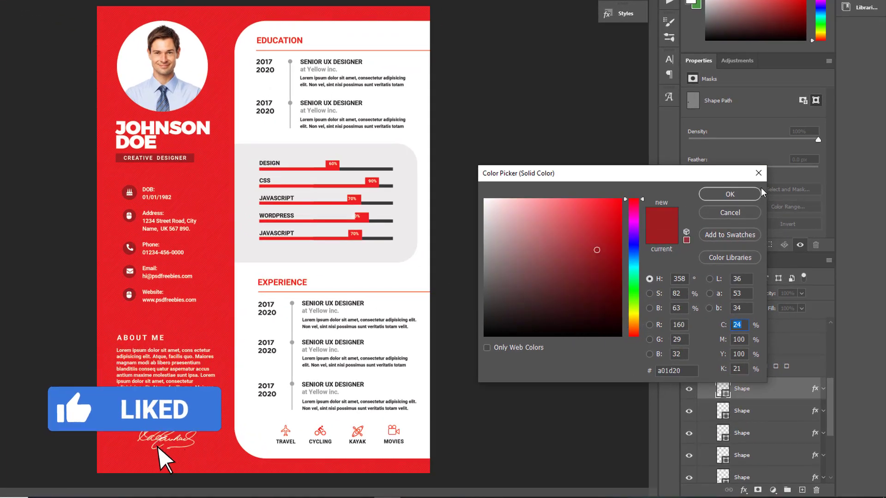
pyautogui.click(749, 193)
pyautogui.scroll(-3, 743, 419)
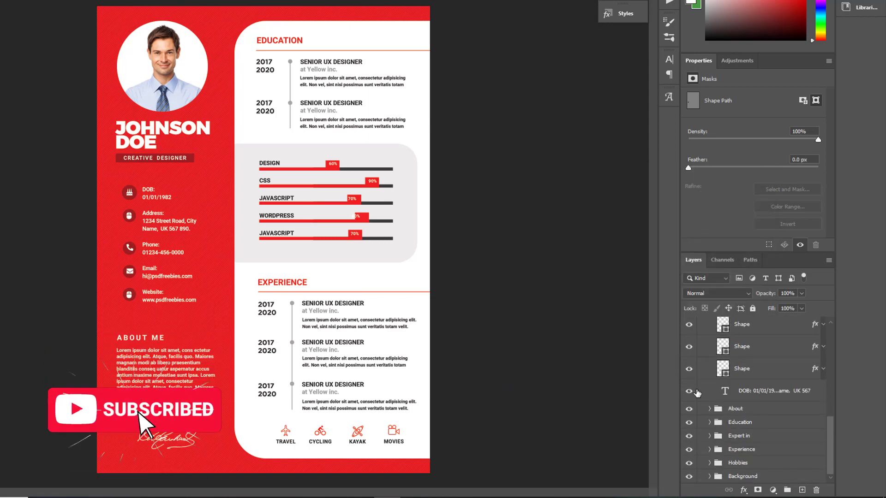
# Edit the DOB contact details text after 01/01/1982 and commit it.
pyautogui.click(728, 391)
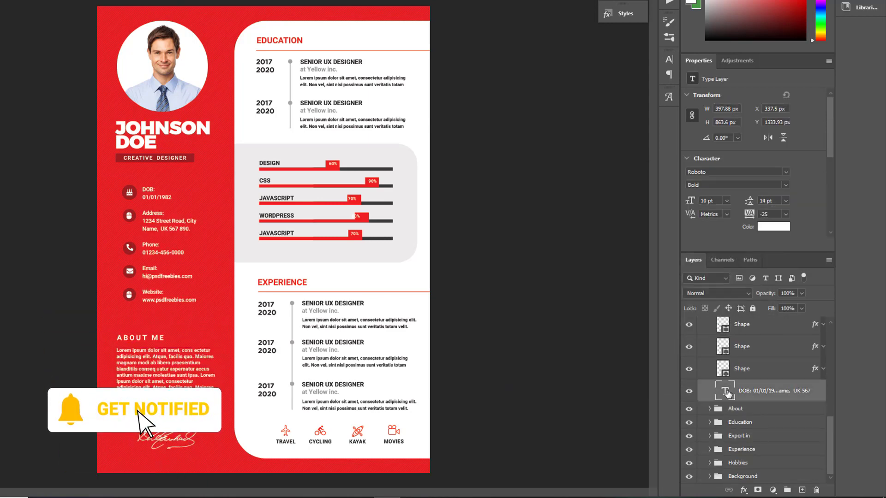
pyautogui.doubleClick(171, 194)
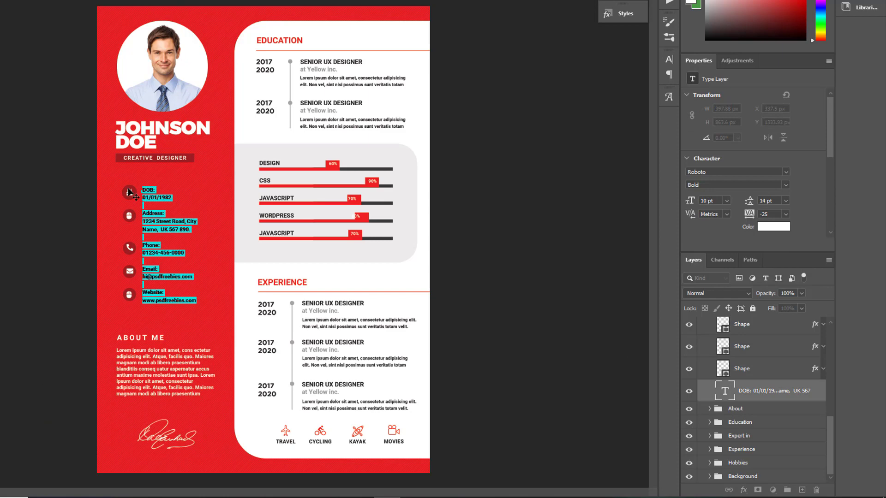
pyautogui.click(183, 197)
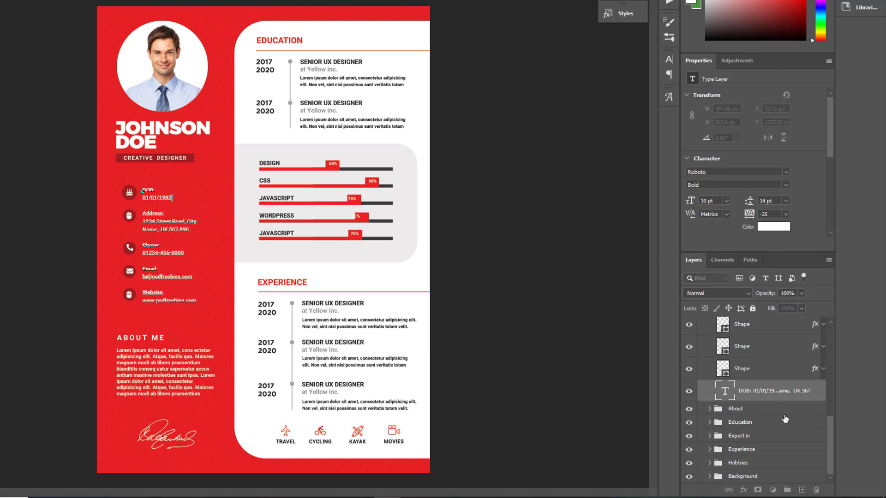
pyautogui.click(741, 409)
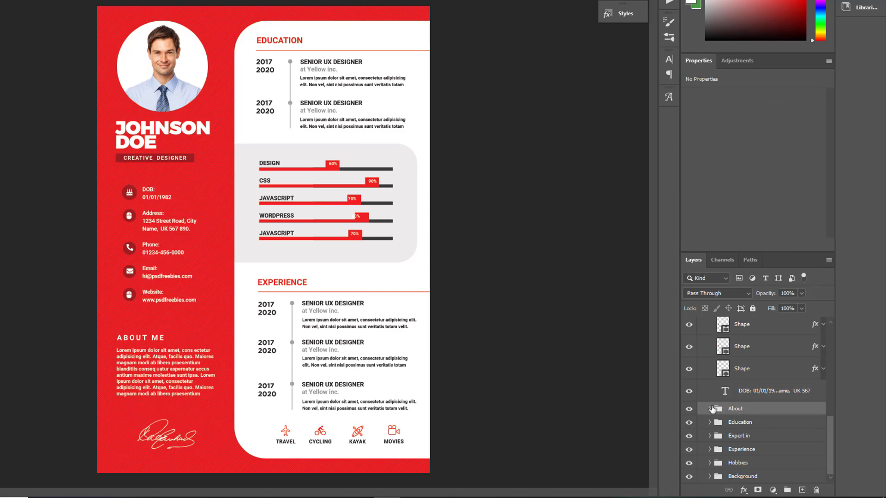
# Expand About, edit and commit the About Me paragraph, then expand the Education group.
pyautogui.click(710, 408)
pyautogui.scroll(-1, 757, 412)
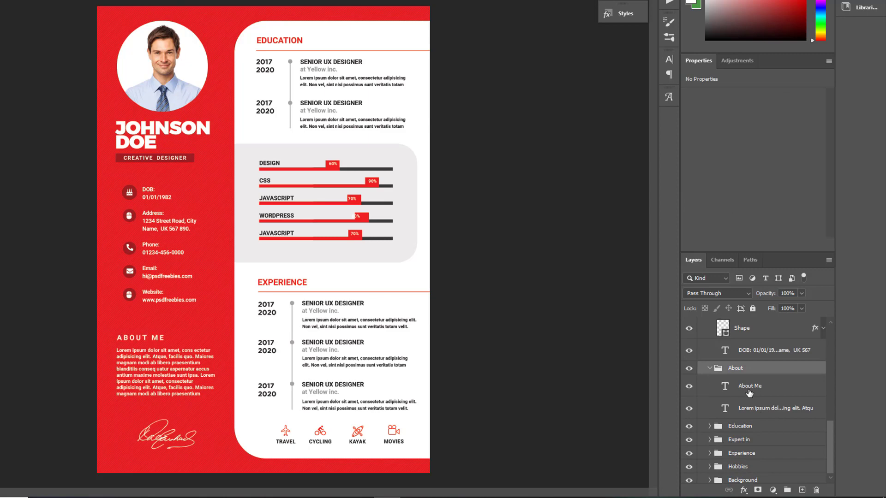
pyautogui.click(767, 392)
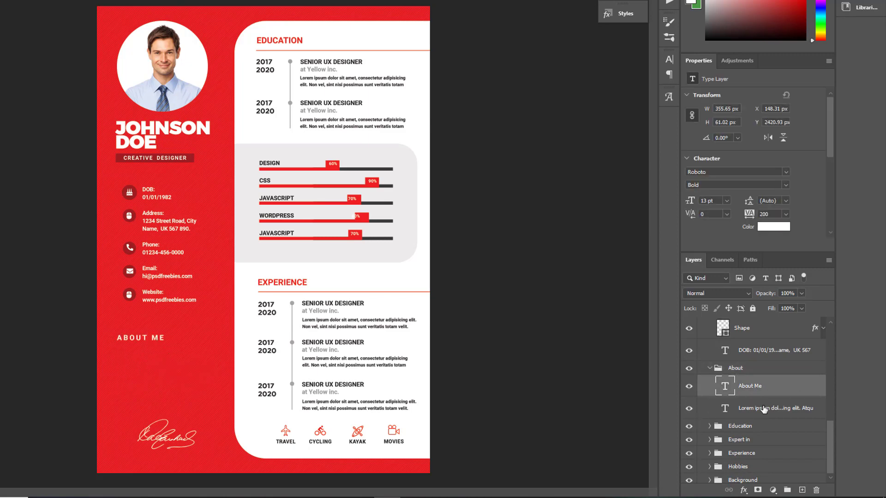
pyautogui.click(714, 410)
pyautogui.doubleClick(725, 409)
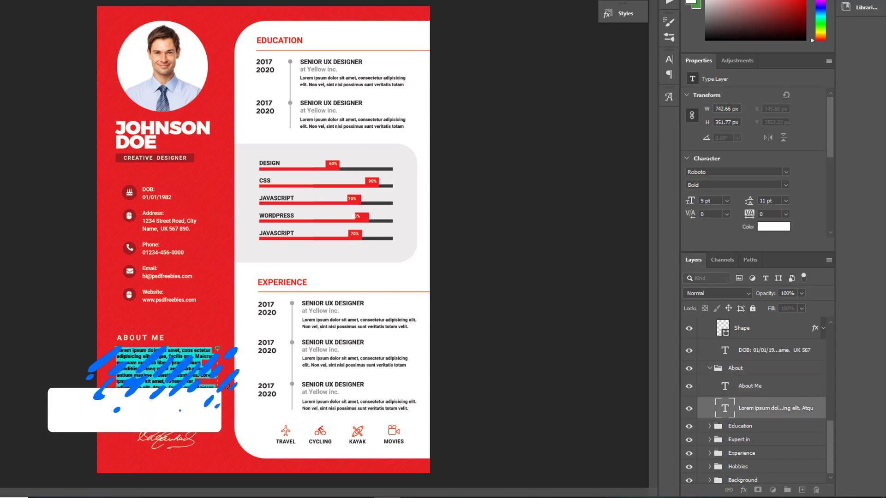
pyautogui.hotkey('ctrl', 'Return')
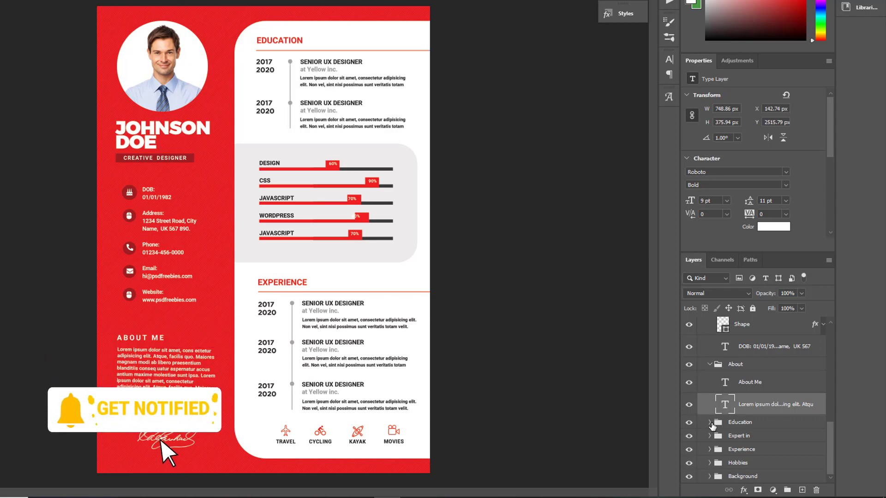
pyautogui.click(709, 422)
pyautogui.scroll(-1, 692, 407)
# Change the EDUCATION heading text to 'your text'.
pyautogui.click(689, 401)
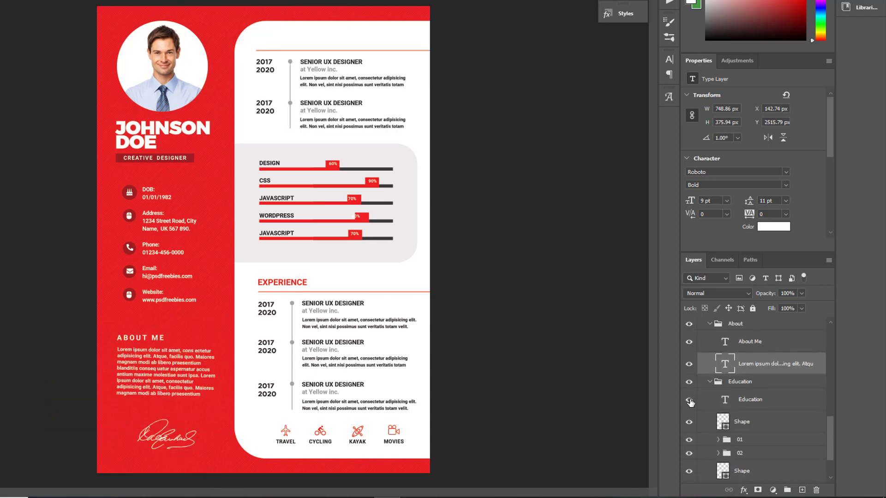
pyautogui.click(724, 400)
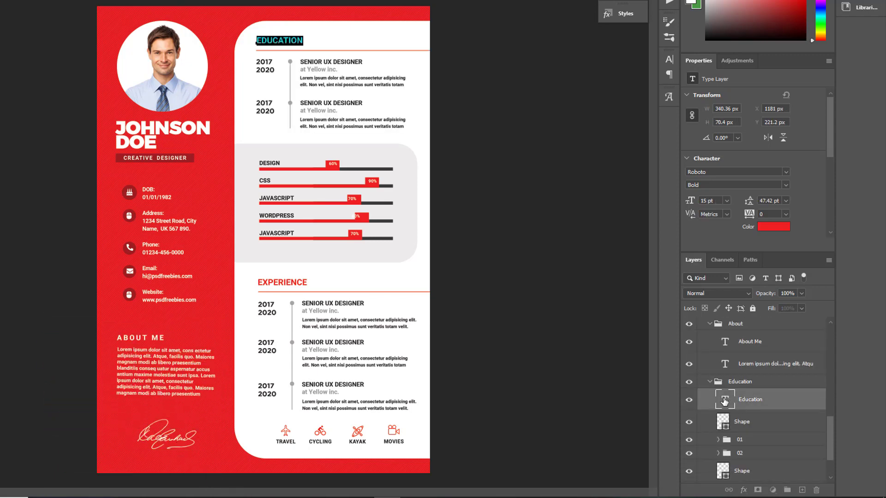
pyautogui.write('your text')
pyautogui.click(716, 429)
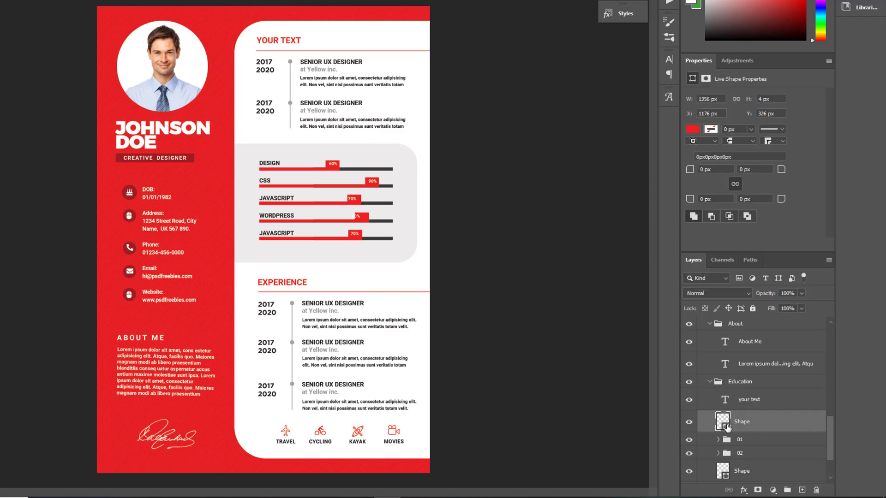
# Recolour the divider line with the résumé's red sampled from the page.
pyautogui.doubleClick(727, 428)
pyautogui.moveTo(522, 233); pyautogui.dragTo(500, 203)
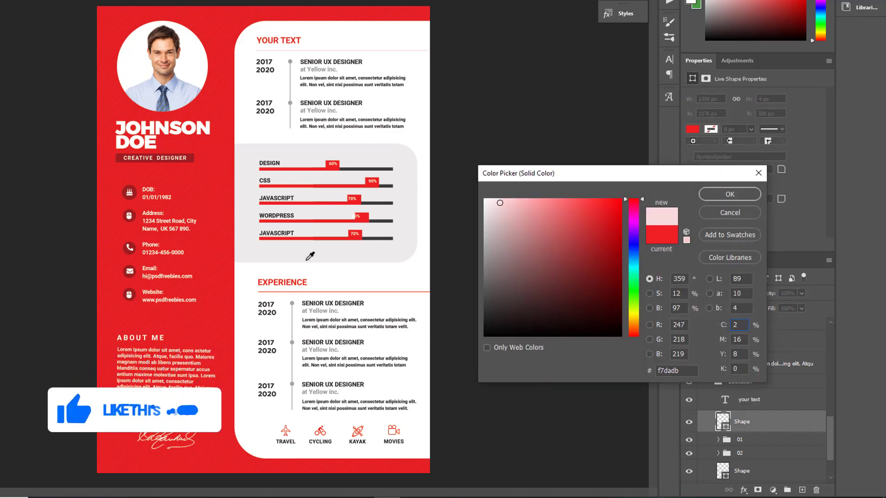
pyautogui.click(236, 182)
pyautogui.click(745, 197)
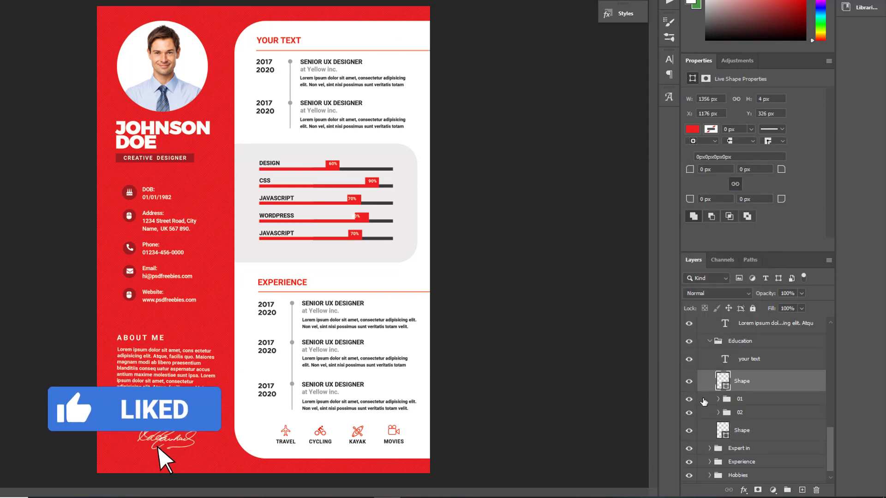
# Make the first entry's timeline dot grey by sampling the other dots.
pyautogui.click(688, 399)
pyautogui.click(718, 399)
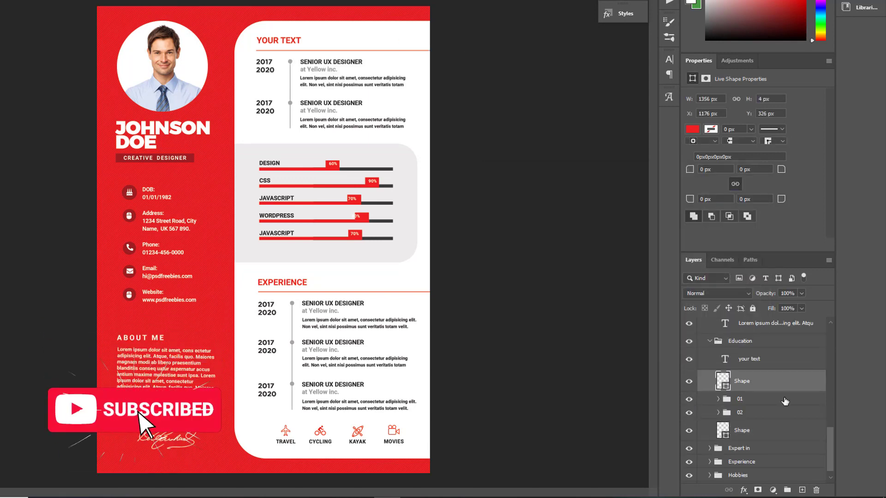
pyautogui.scroll(-1, 689, 388)
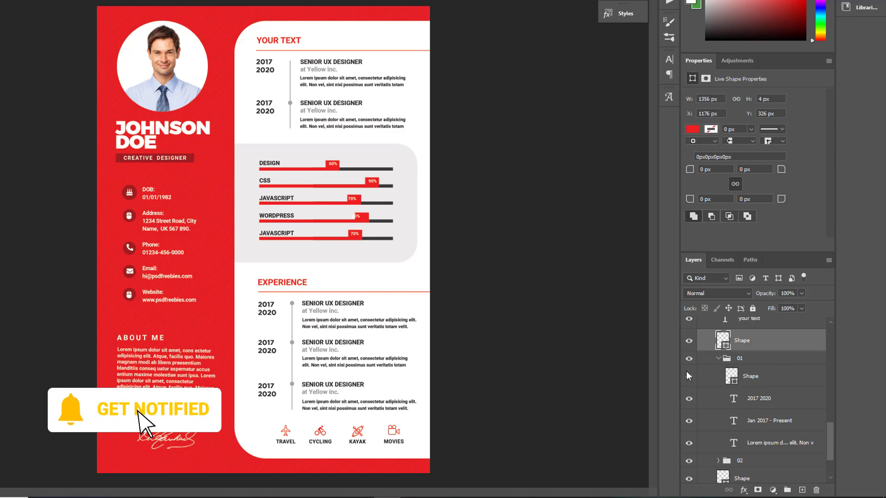
pyautogui.doubleClick(731, 376)
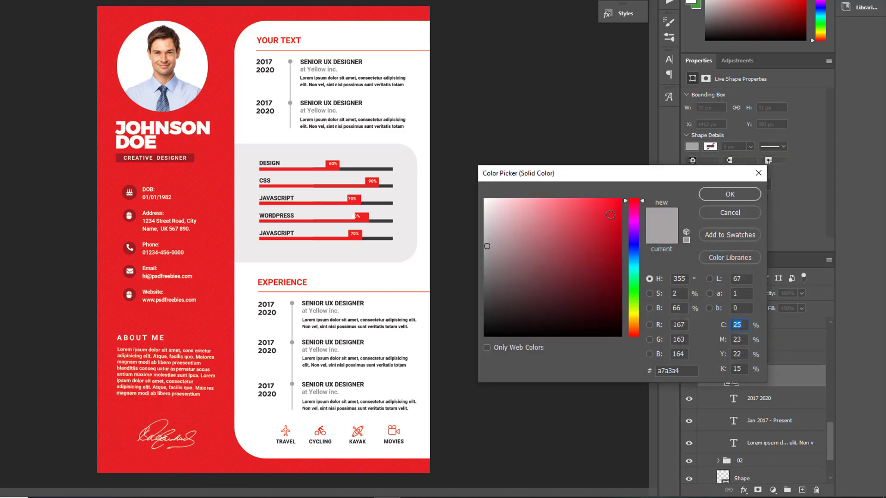
pyautogui.click(294, 104)
pyautogui.click(731, 194)
# Replace the first entry's '2017 2020' date with 'your text'.
pyautogui.scroll(-2, 693, 363)
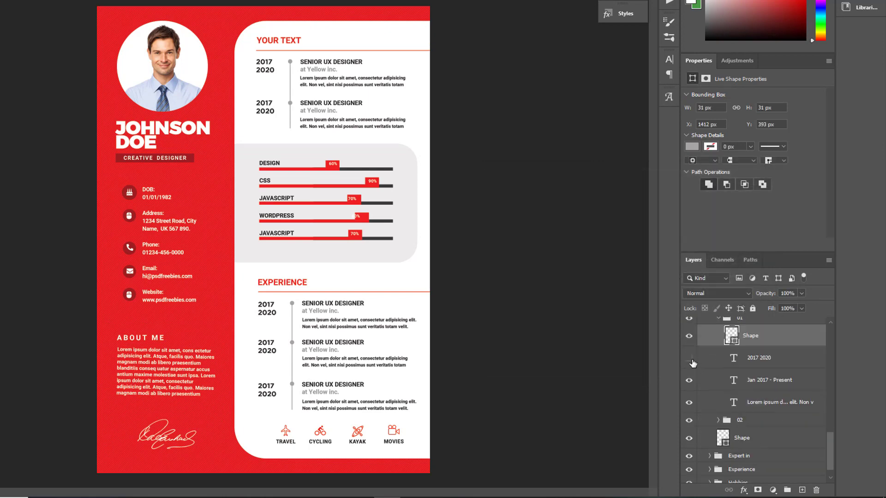
pyautogui.click(730, 359)
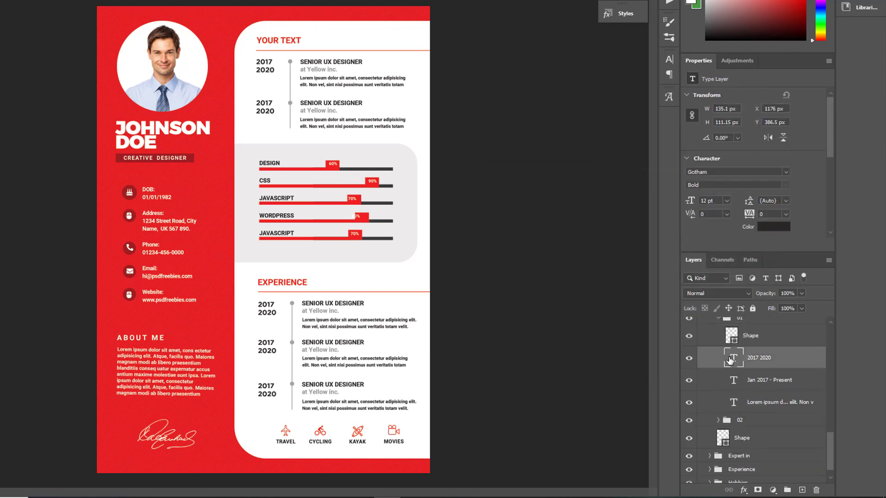
pyautogui.click(263, 67)
pyautogui.hotkey('ctrl', 'a')
pyautogui.write('your text')
pyautogui.click(774, 387)
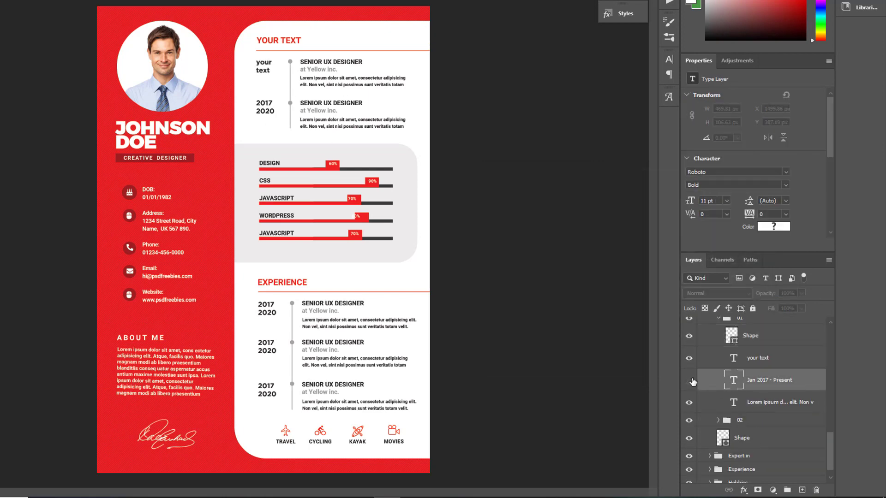
# Toggle the Jan 2017 - Present text, show the Lorem ipsum description, and expand group 02.
pyautogui.click(689, 380)
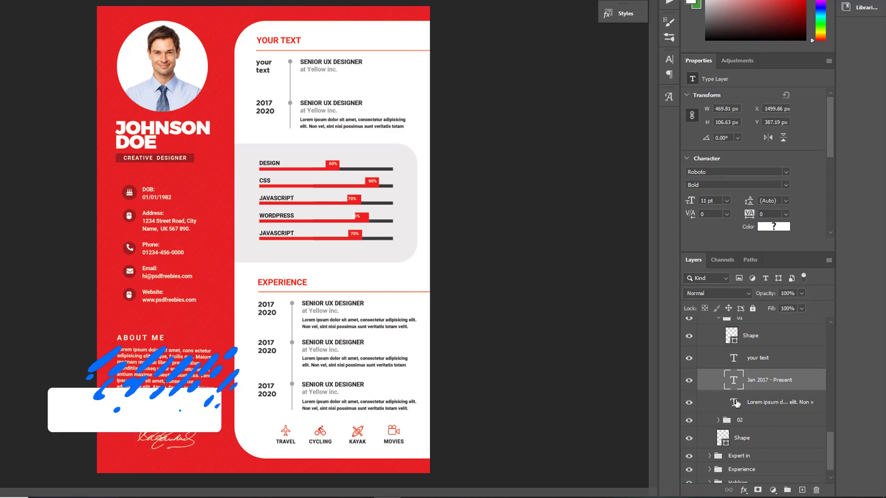
pyautogui.click(688, 404)
pyautogui.scroll(-1, 695, 404)
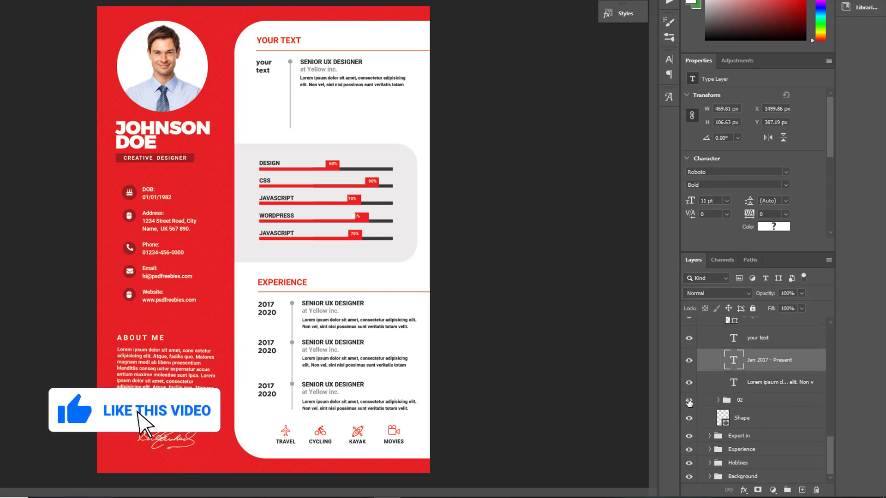
pyautogui.click(717, 400)
pyautogui.scroll(-1, 777, 409)
pyautogui.scroll(-1, 777, 409)
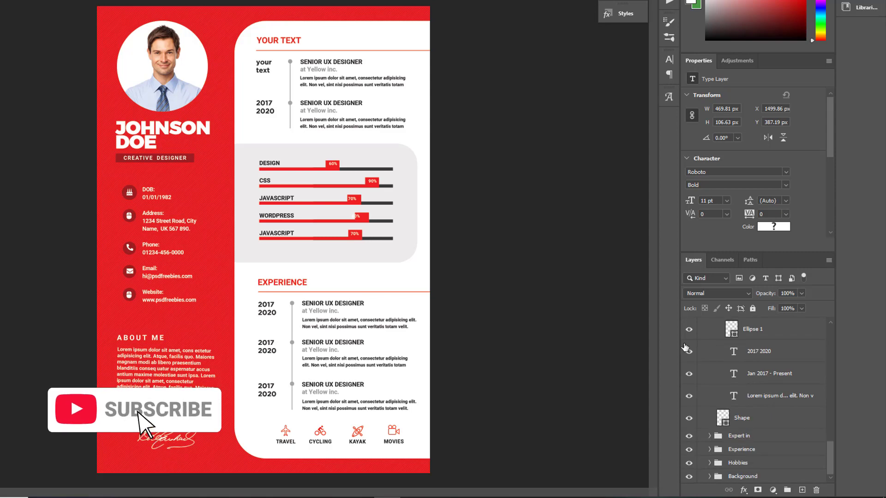
# Preview red on the Ellipse 1 dot but keep it grey, then toggle the Expert in group.
pyautogui.click(731, 336)
pyautogui.doubleClick(731, 329)
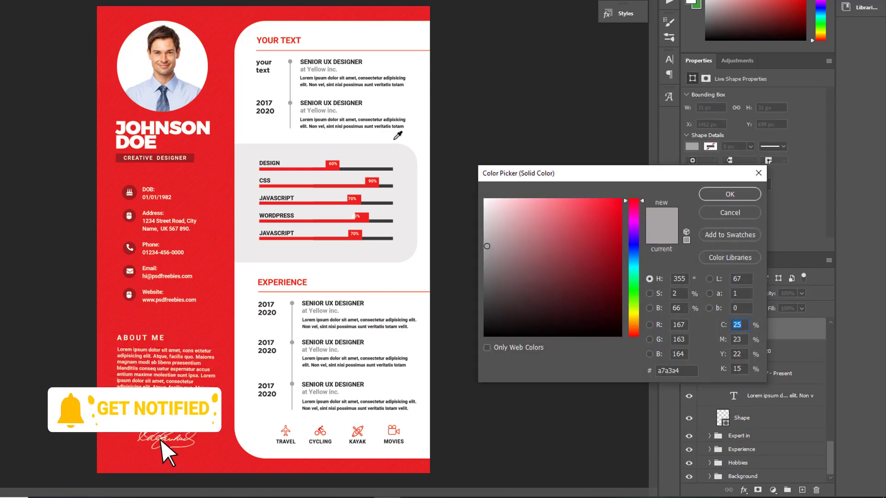
pyautogui.click(296, 56)
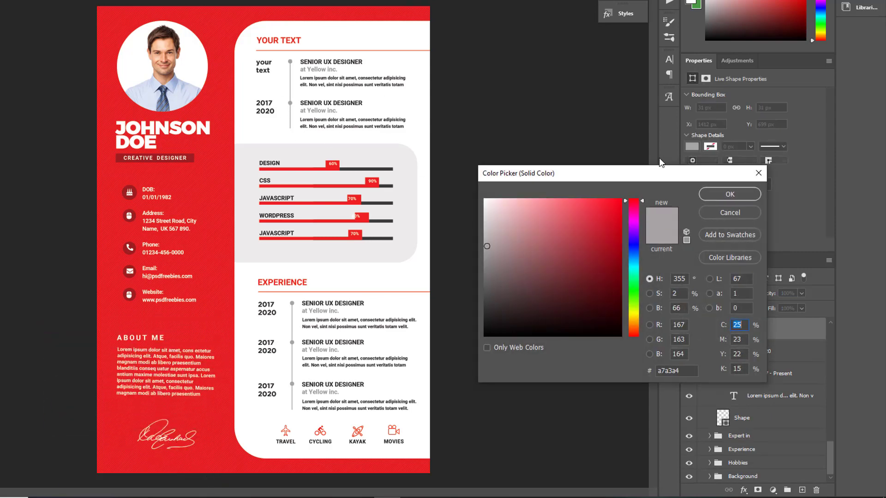
pyautogui.click(734, 213)
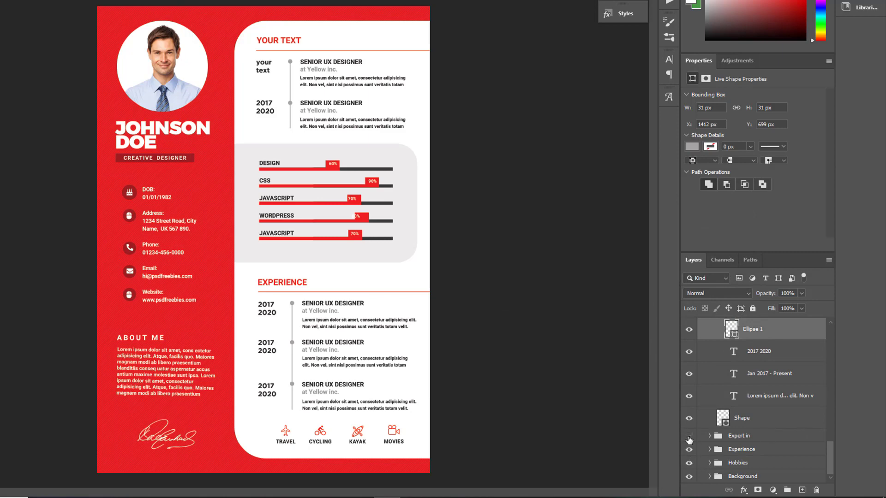
pyautogui.click(689, 437)
# Preview a different hue on the DESIGN skill bar fill, keeping it red.
pyautogui.click(708, 437)
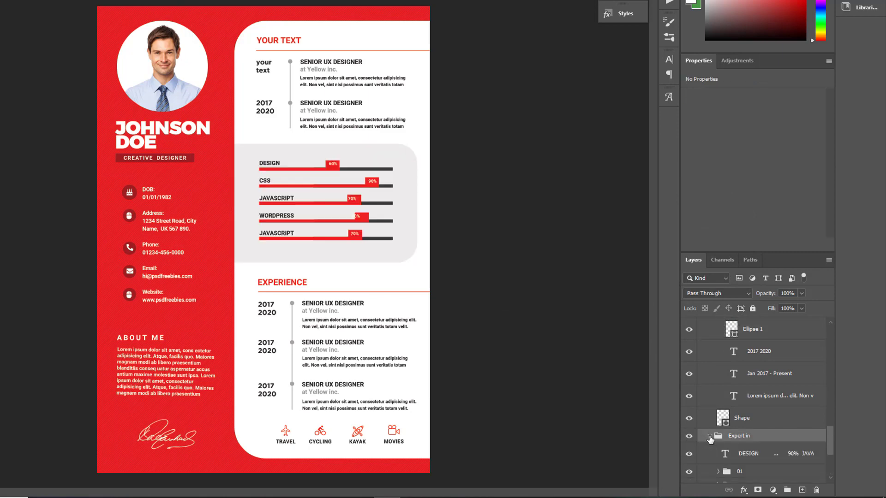
pyautogui.scroll(-2, 697, 406)
pyautogui.click(688, 376)
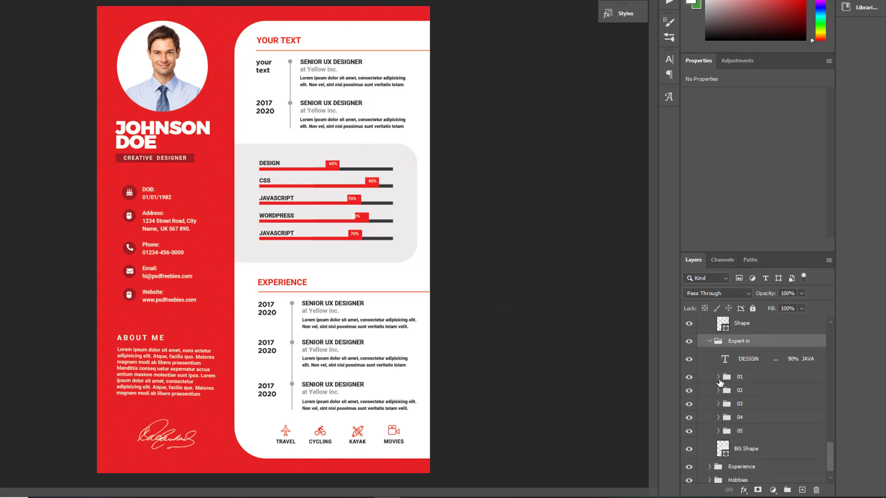
pyautogui.click(718, 377)
pyautogui.click(731, 395)
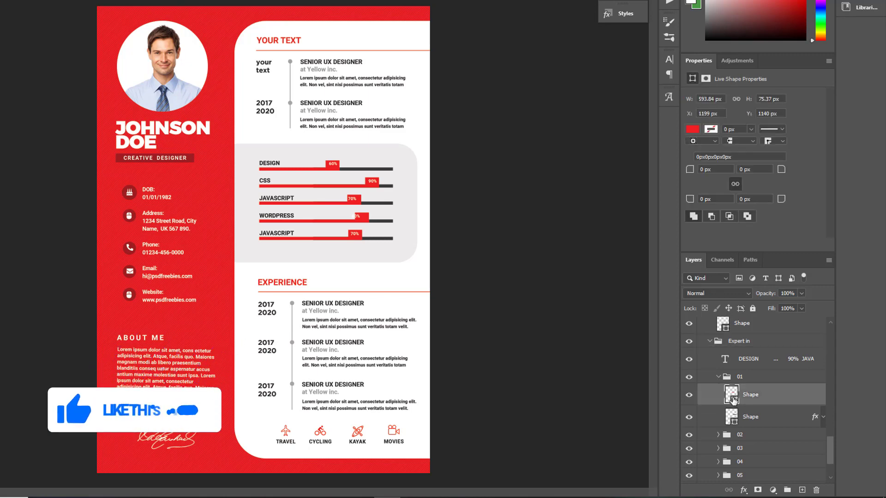
pyautogui.doubleClick(732, 396)
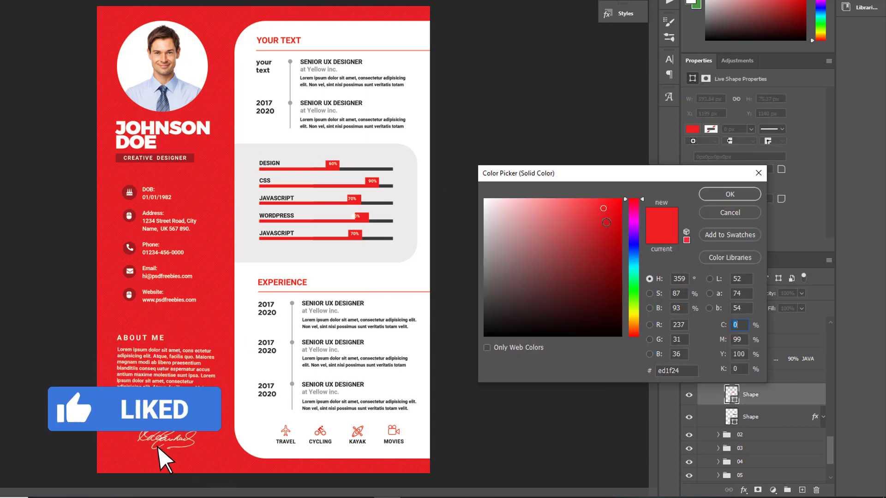
pyautogui.moveTo(633, 268)
pyautogui.mouseDown()
pyautogui.moveTo(634, 305)
pyautogui.moveTo(634, 246)
pyautogui.mouseUp()
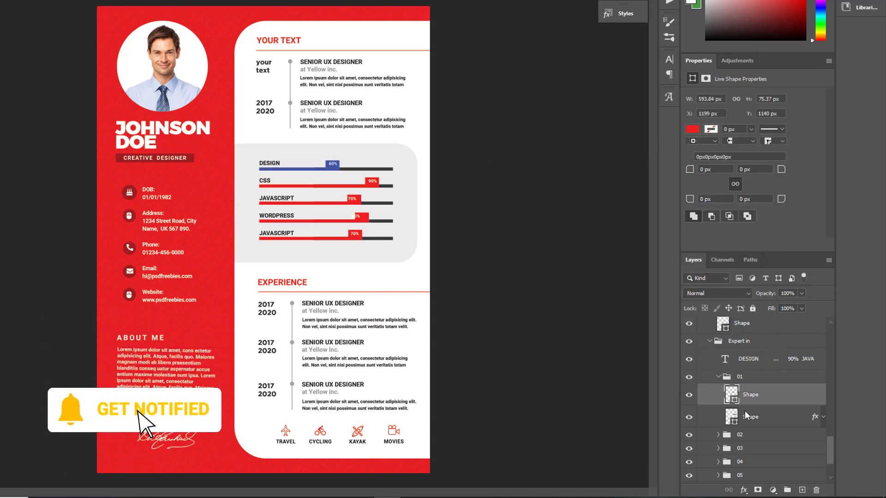
pyautogui.click(757, 212)
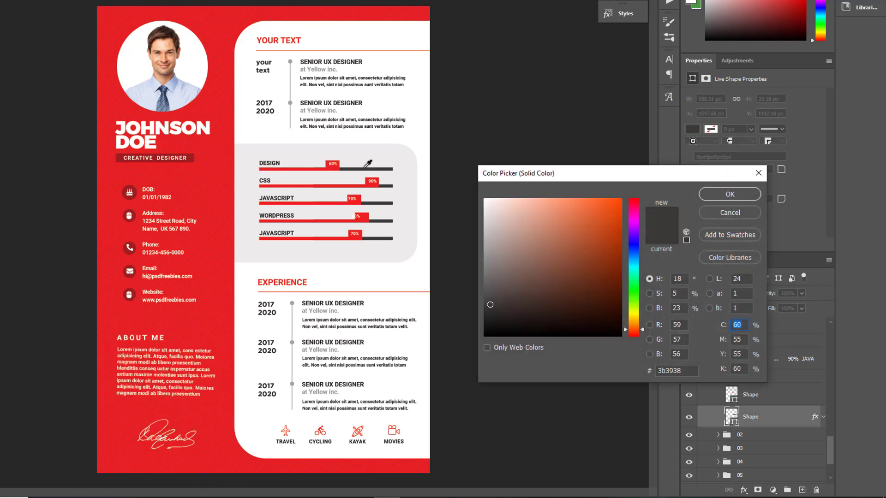
# Preview purple, near-black and white on the DESIGN bar track, keeping it dark.
pyautogui.moveTo(641, 223); pyautogui.dragTo(633, 239)
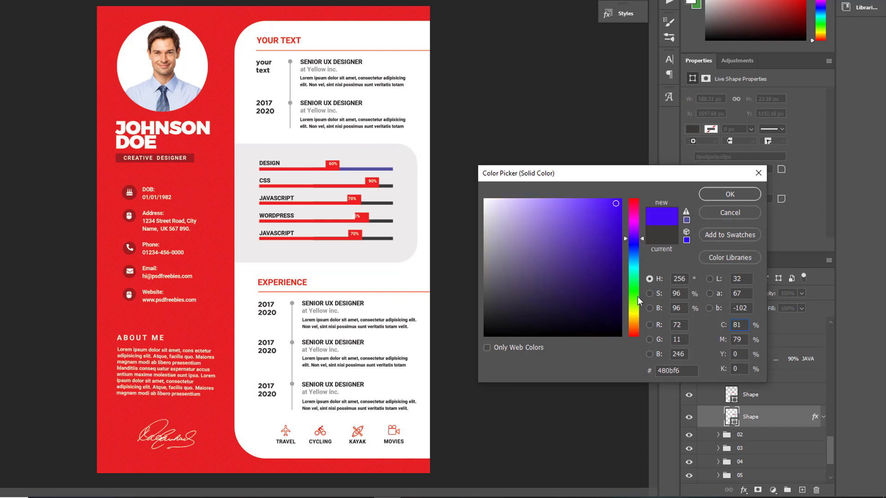
pyautogui.click(615, 328)
pyautogui.click(360, 162)
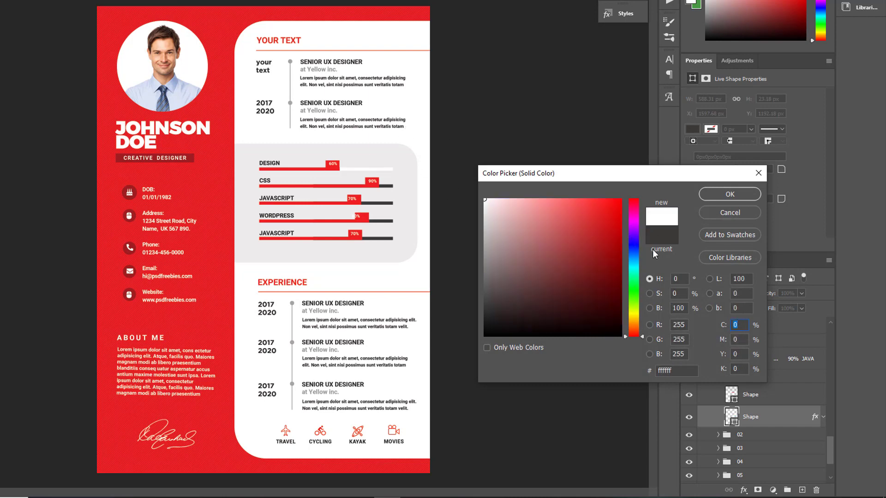
pyautogui.click(741, 213)
# Preview pink and salmon on the skills background, keep light grey, and expand Experience.
pyautogui.scroll(-3, 812, 382)
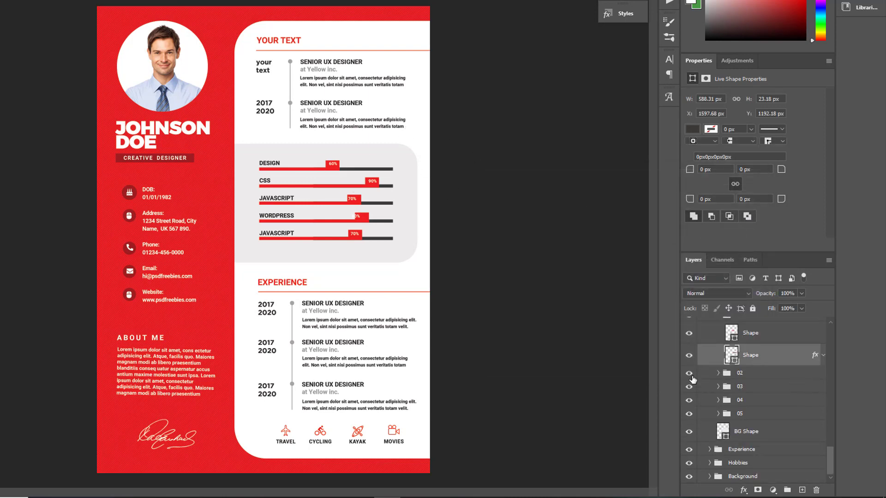
pyautogui.click(690, 432)
pyautogui.click(689, 433)
pyautogui.doubleClick(720, 434)
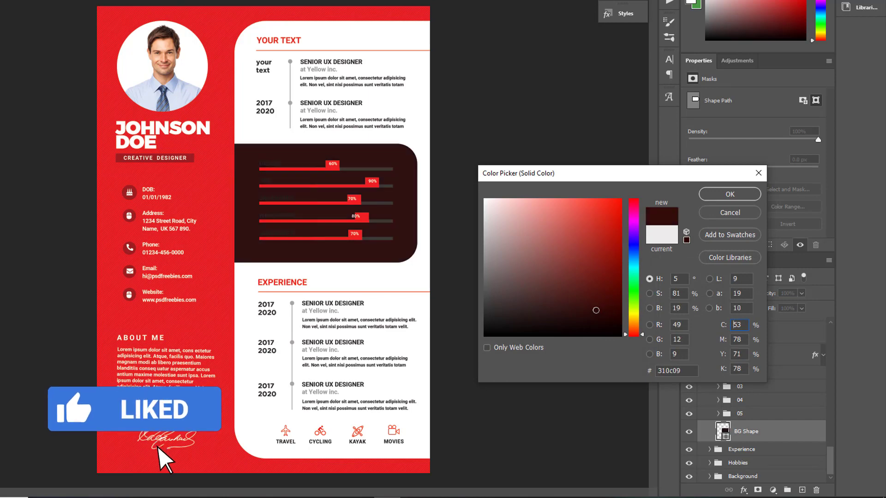
pyautogui.click(499, 217)
pyautogui.moveTo(499, 218)
pyautogui.mouseDown()
pyautogui.moveTo(530, 203)
pyautogui.moveTo(564, 203)
pyautogui.mouseUp()
pyautogui.moveTo(632, 253)
pyautogui.mouseDown()
pyautogui.moveTo(635, 299)
pyautogui.moveTo(635, 195)
pyautogui.mouseUp()
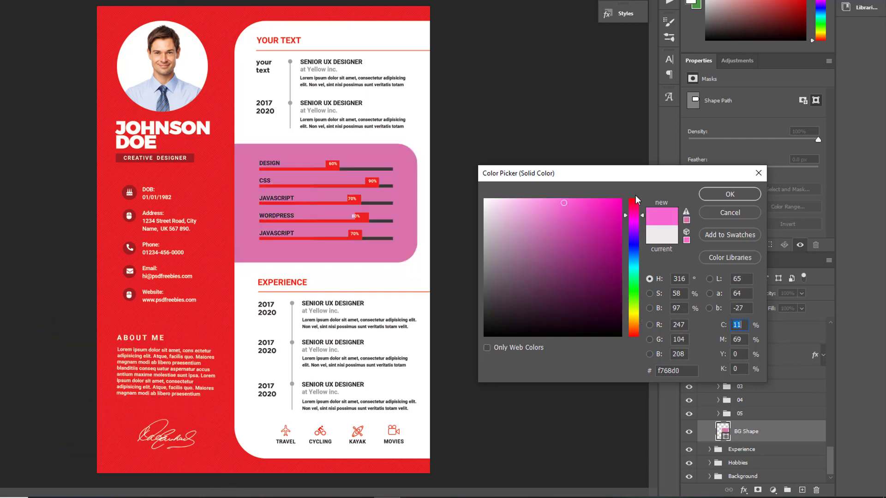
pyautogui.click(737, 213)
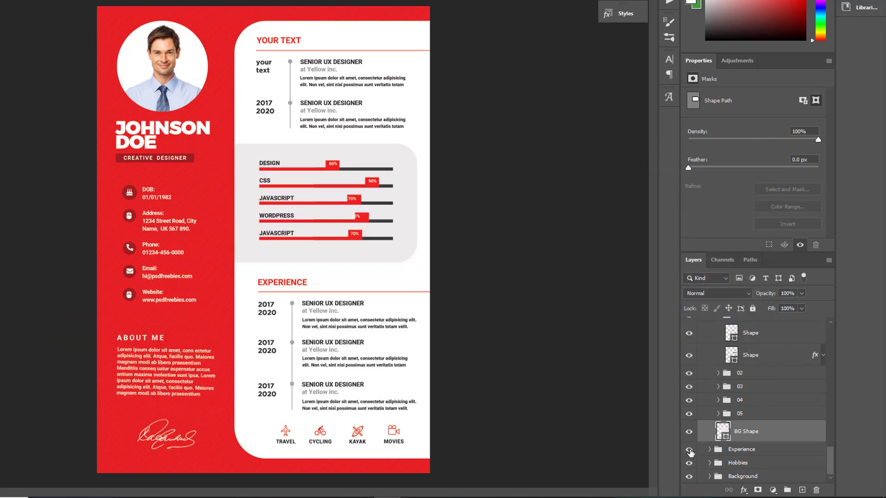
pyautogui.click(711, 450)
pyautogui.scroll(-3, 785, 440)
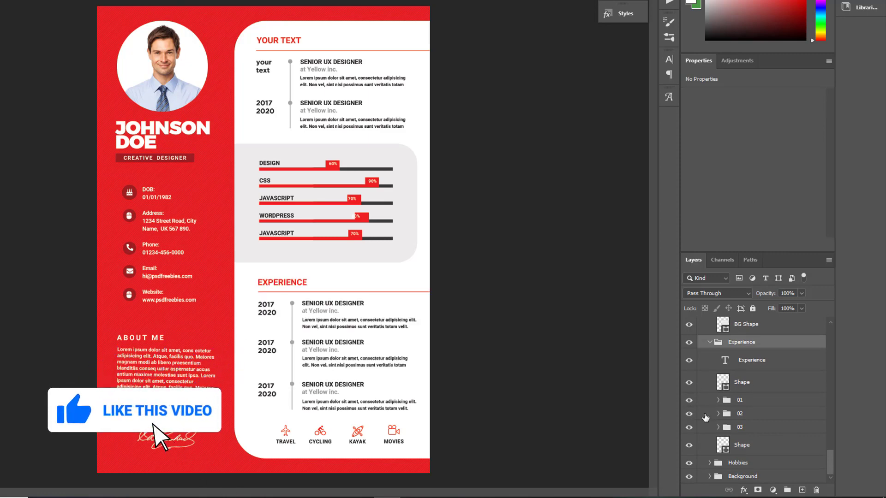
# Set experience entry 03's timeline dot to the sampled grey of the other dots.
pyautogui.click(718, 428)
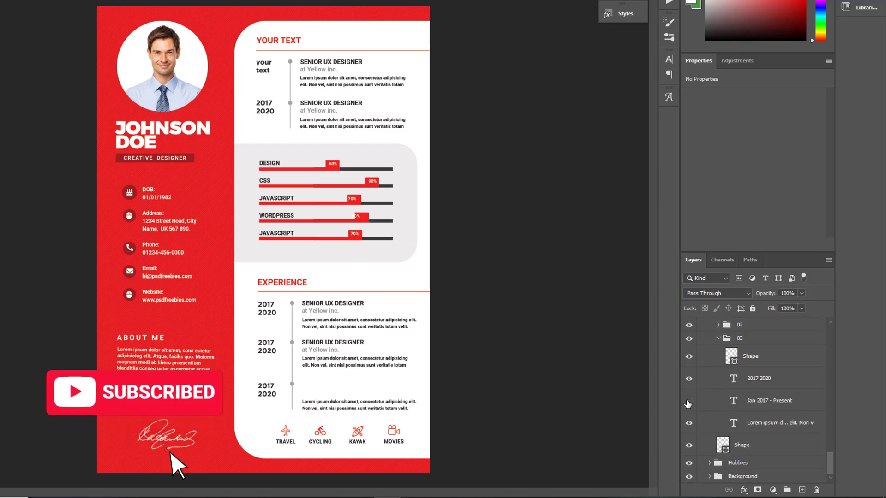
pyautogui.click(731, 362)
pyautogui.doubleClick(731, 362)
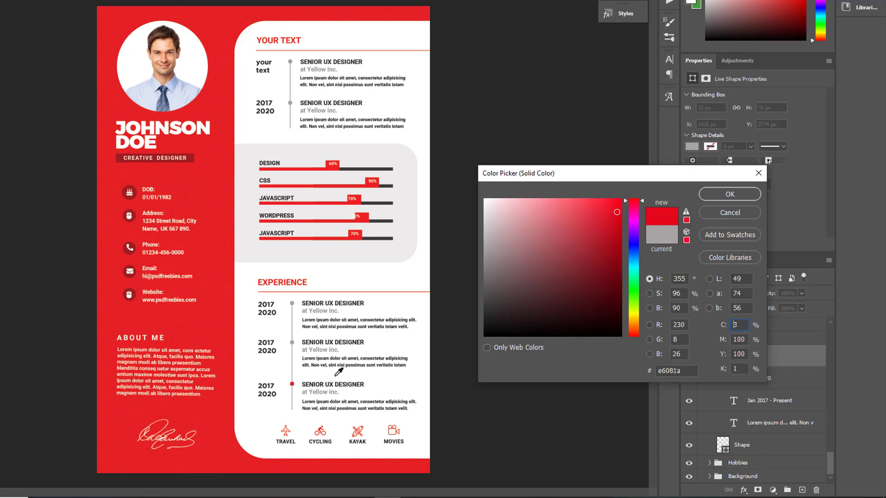
pyautogui.click(296, 344)
pyautogui.click(745, 211)
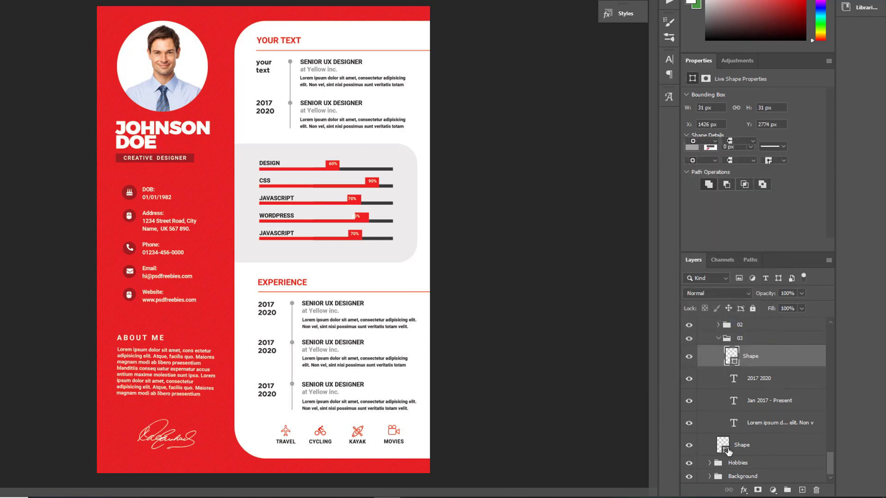
# Preview red on the timeline line, cancel to keep grey, then expand Hobbies.
pyautogui.doubleClick(724, 445)
pyautogui.click(428, 232)
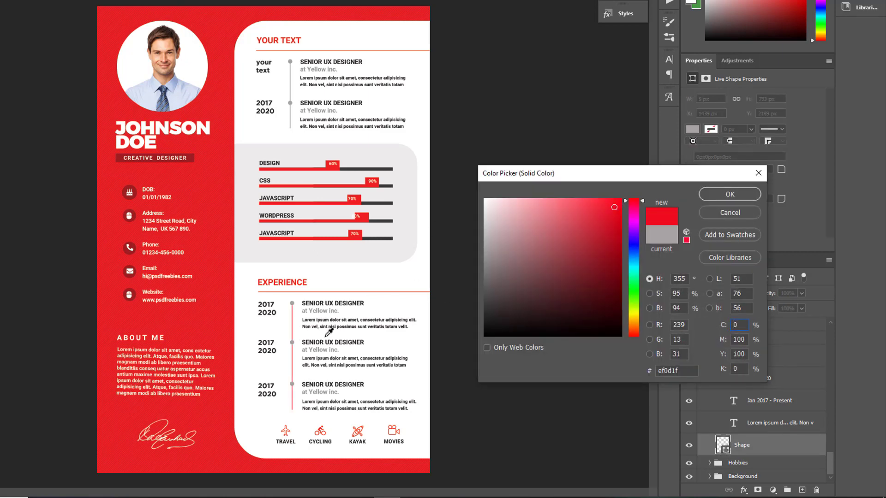
pyautogui.click(291, 303)
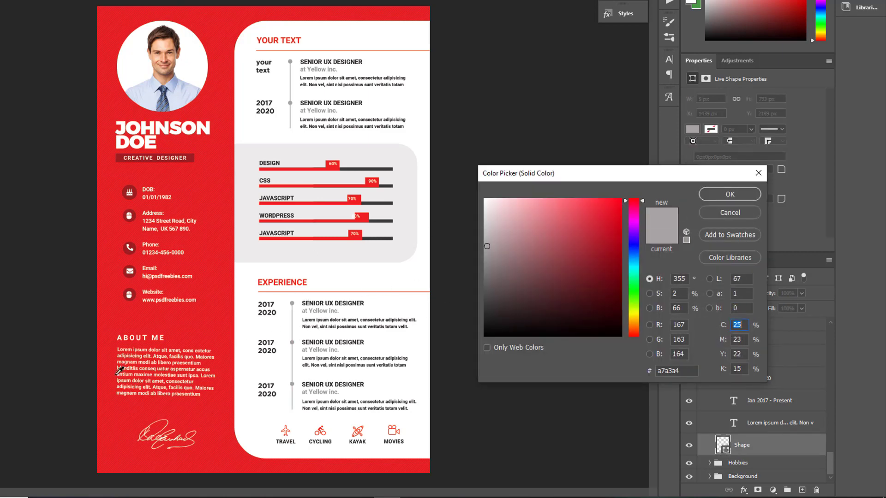
pyautogui.click(735, 215)
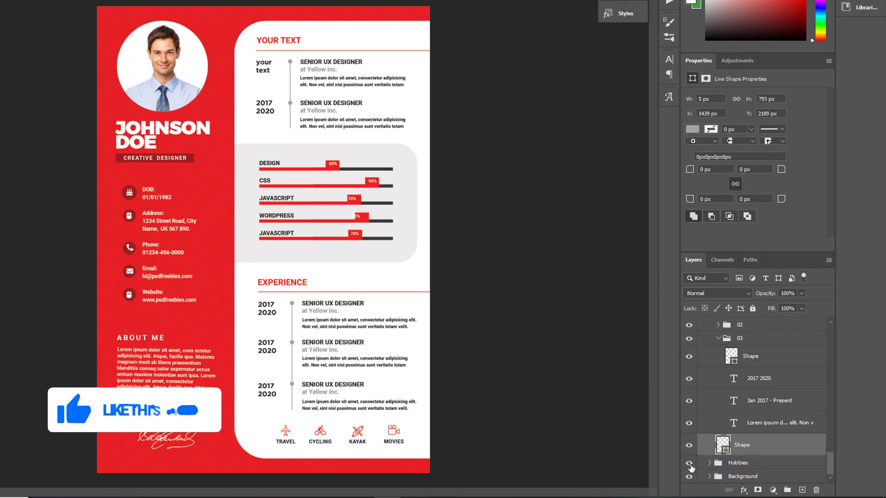
pyautogui.click(709, 462)
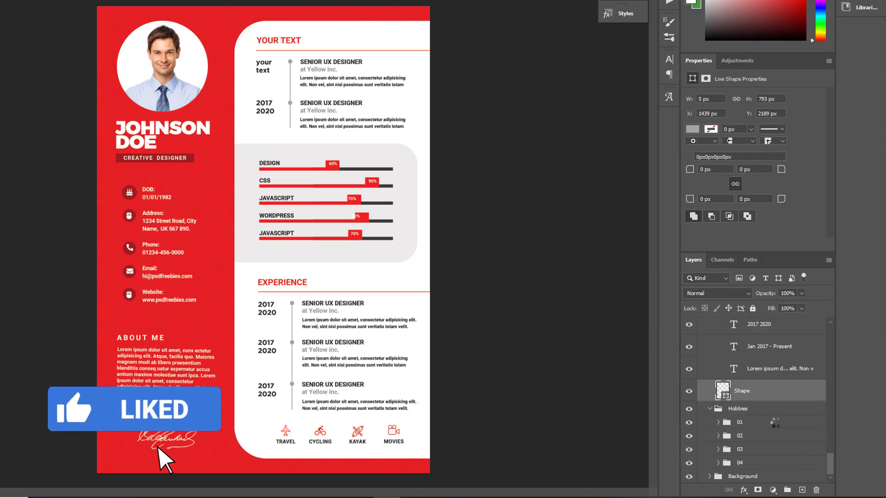
# Preview other hues and a dark shade on the TRAVEL icon, keep red, then expand Background.
pyautogui.click(718, 423)
pyautogui.doubleClick(732, 396)
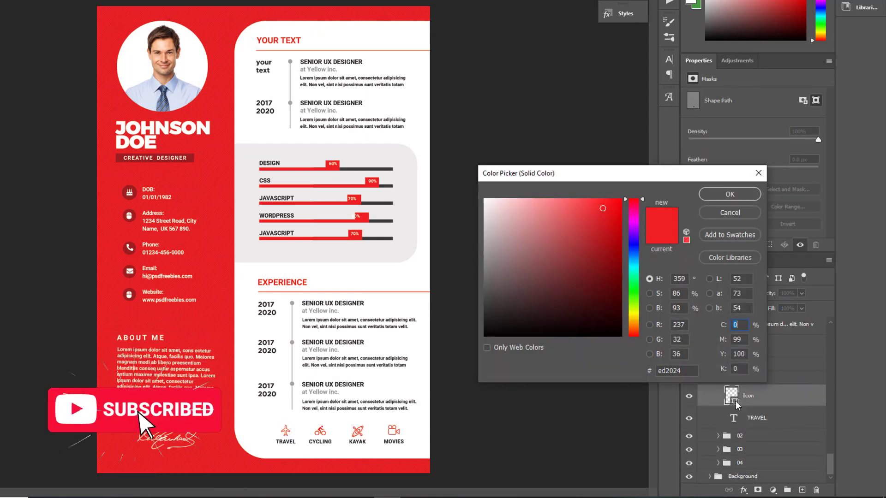
pyautogui.moveTo(624, 233); pyautogui.dragTo(638, 333)
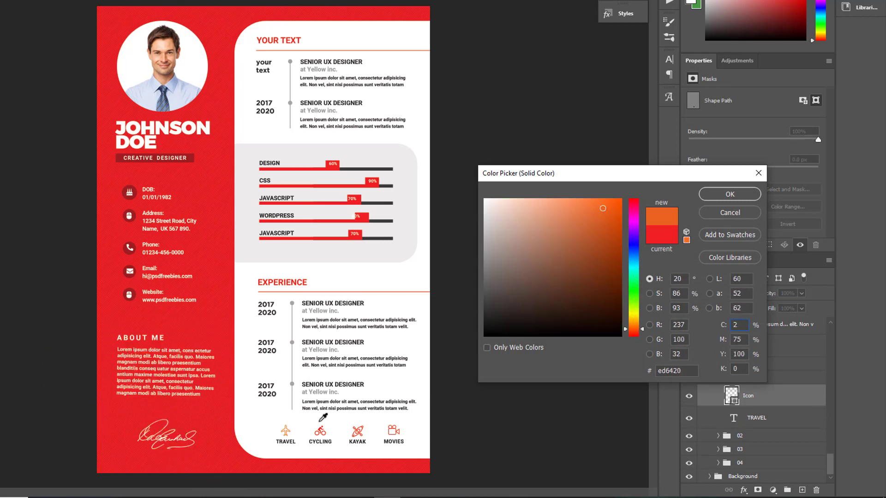
pyautogui.click(529, 296)
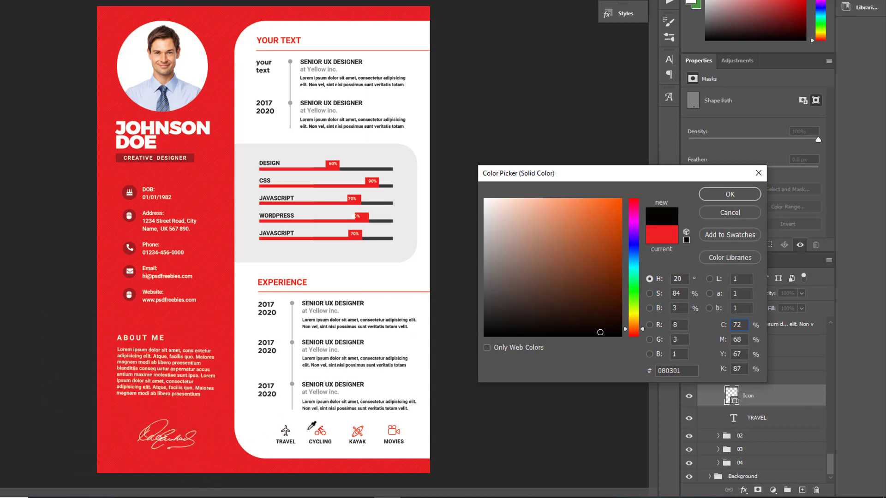
pyautogui.click(750, 213)
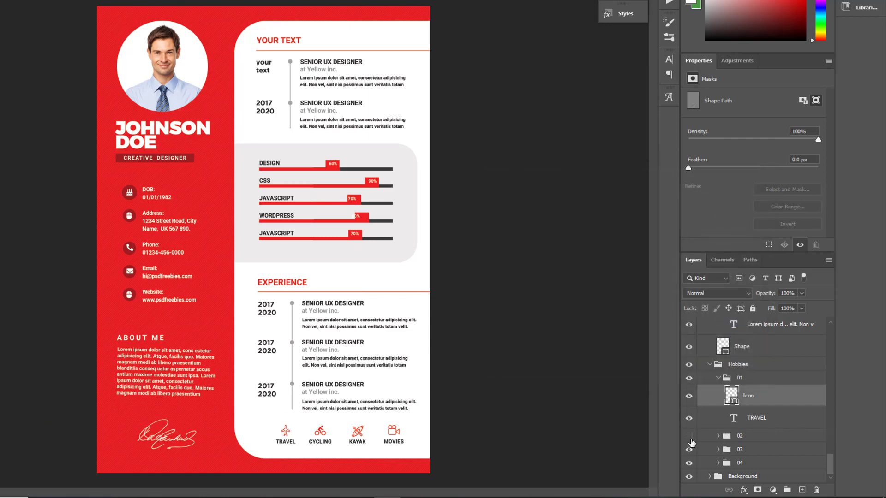
pyautogui.click(688, 449)
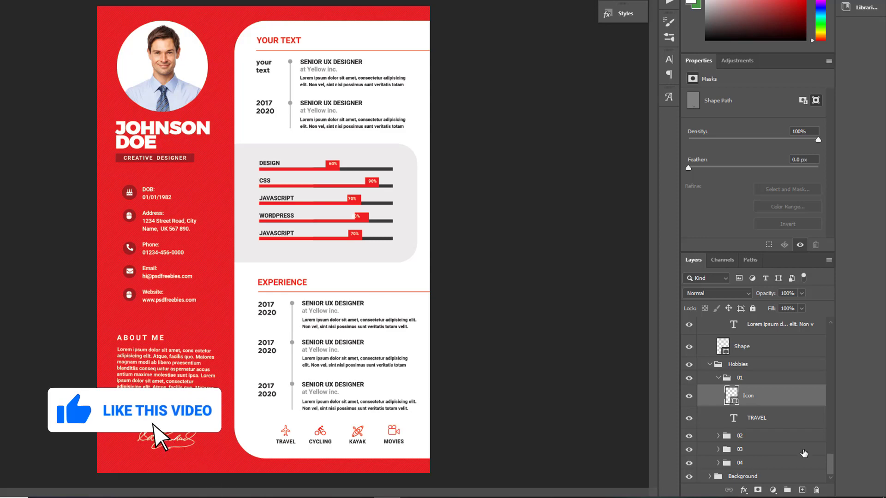
pyautogui.click(709, 476)
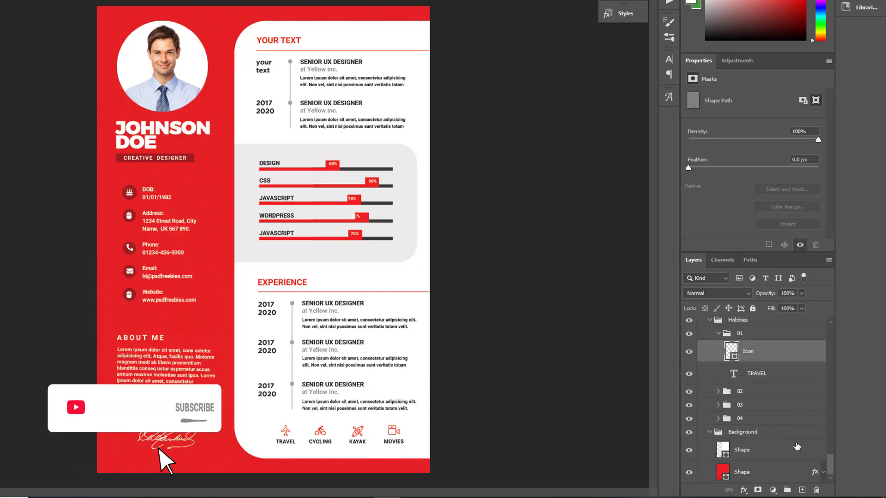
pyautogui.doubleClick(722, 471)
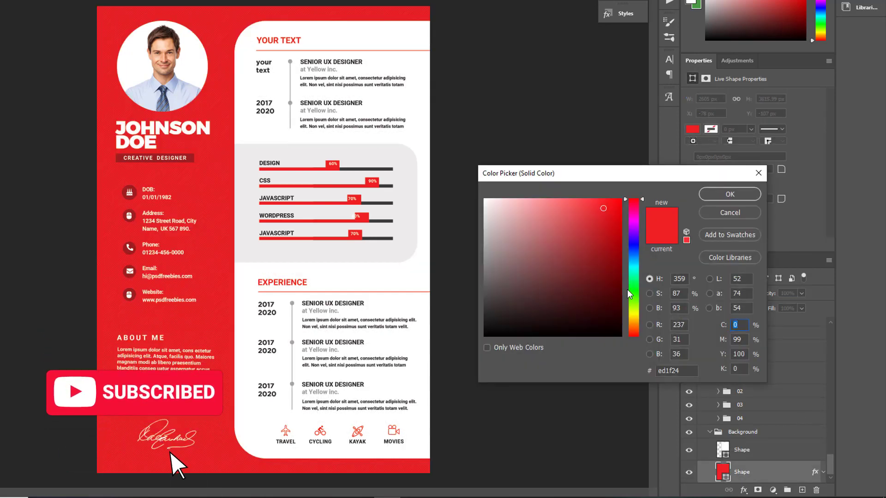
pyautogui.click(633, 287)
pyautogui.moveTo(639, 293)
pyautogui.mouseDown()
pyautogui.moveTo(635, 239)
pyautogui.moveTo(639, 333)
pyautogui.moveTo(638, 324)
pyautogui.mouseUp()
pyautogui.click(595, 325)
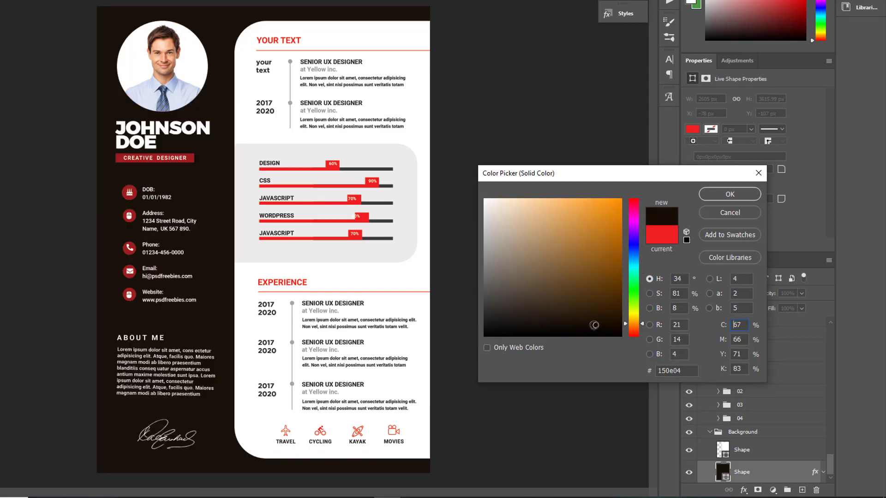
pyautogui.click(743, 212)
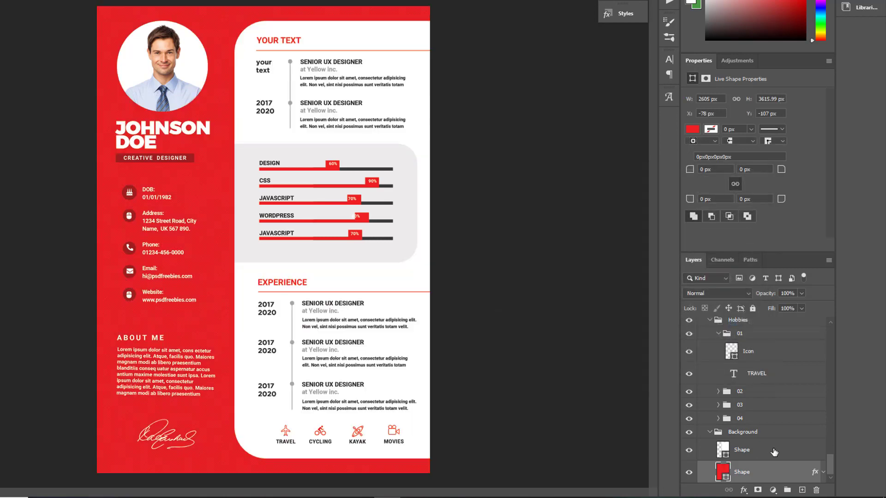
pyautogui.click(724, 455)
pyautogui.doubleClick(726, 457)
pyautogui.click(634, 304)
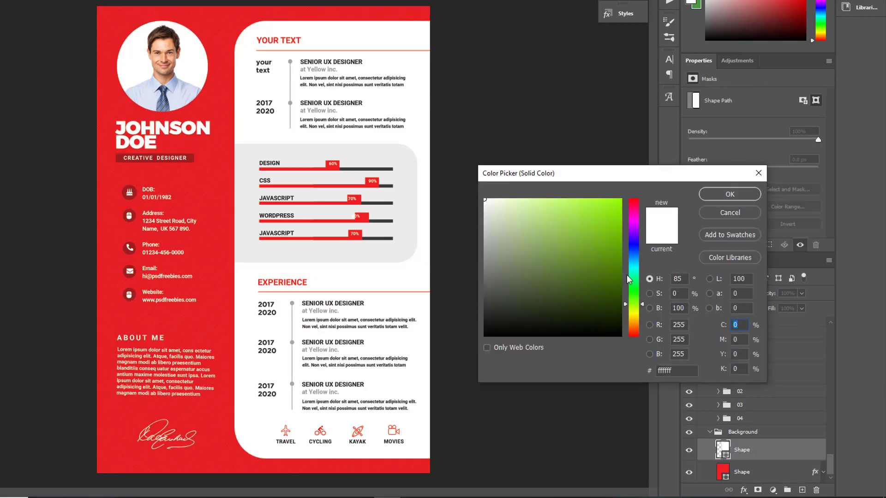
pyautogui.click(615, 222)
pyautogui.click(551, 209)
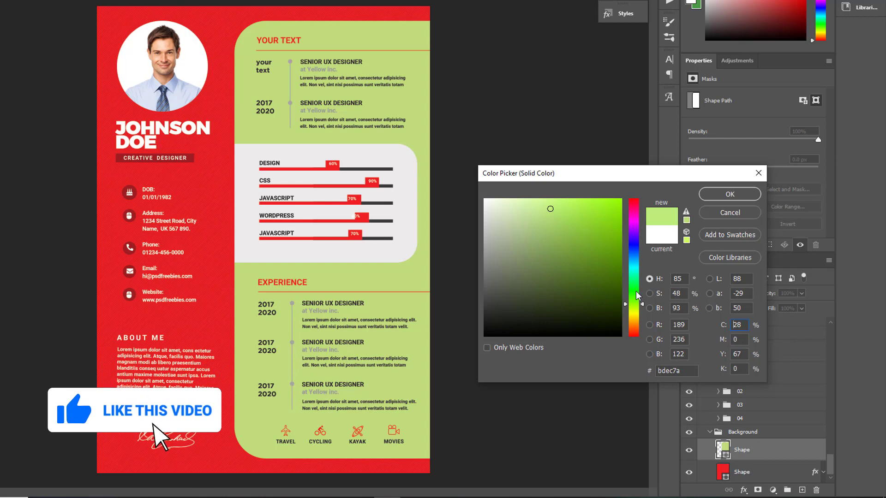
pyautogui.moveTo(636, 291); pyautogui.dragTo(635, 206)
pyautogui.click(612, 332)
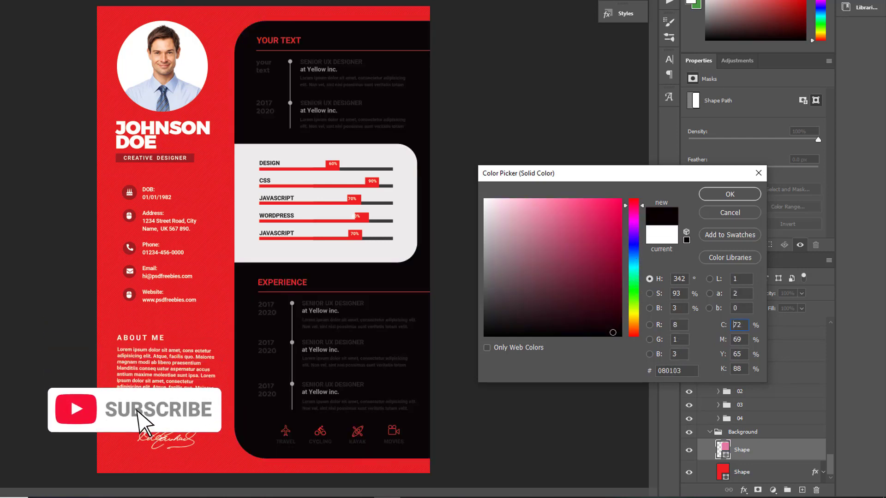
pyautogui.click(723, 220)
pyautogui.scroll(5, 740, 460)
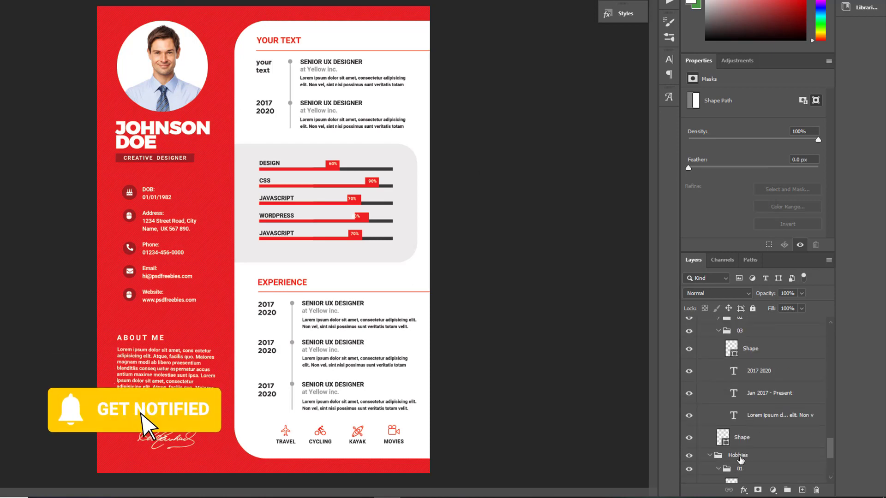
pyautogui.scroll(2, 740, 459)
pyautogui.scroll(2, 740, 460)
pyautogui.scroll(2, 740, 460)
pyautogui.scroll(2, 740, 460)
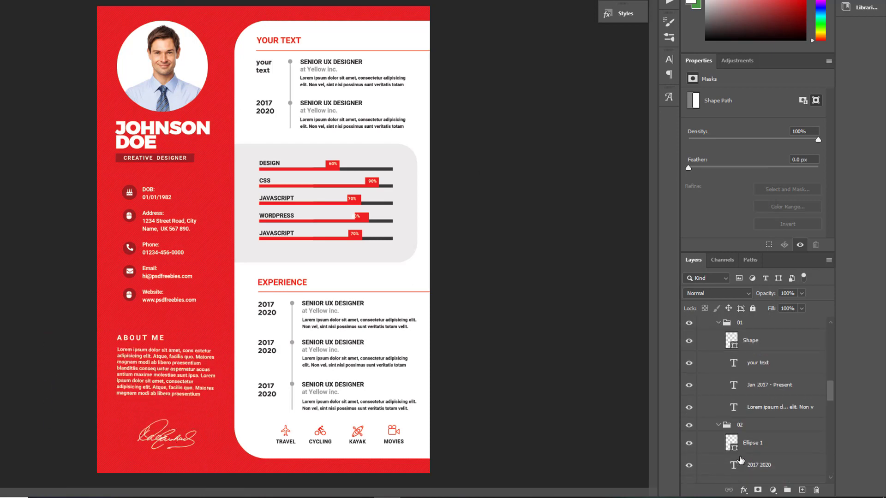
pyautogui.scroll(2, 740, 460)
pyautogui.scroll(2, 740, 460)
pyautogui.scroll(2, 761, 425)
pyautogui.scroll(2, 782, 389)
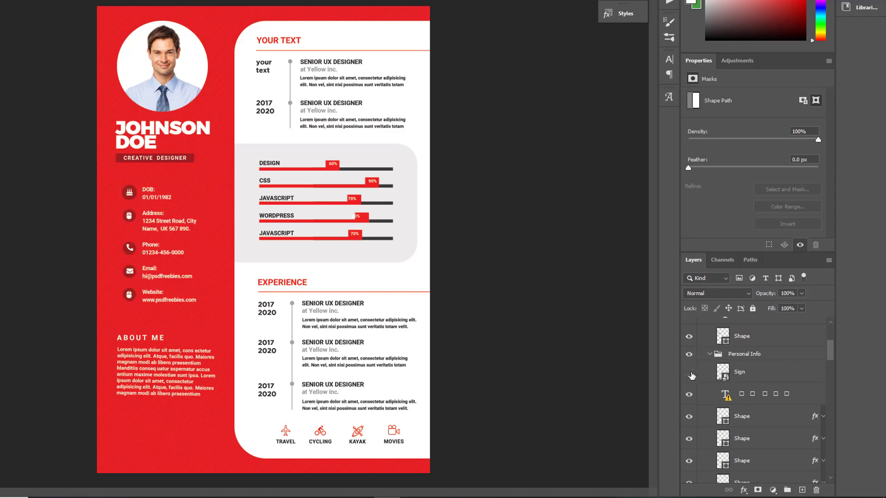
pyautogui.doubleClick(724, 381)
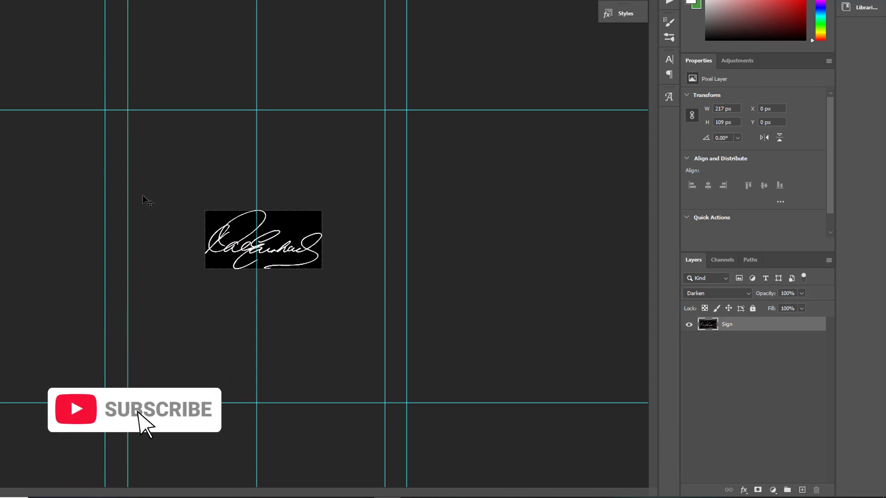
pyautogui.moveTo(146, 200); pyautogui.dragTo(258, 228)
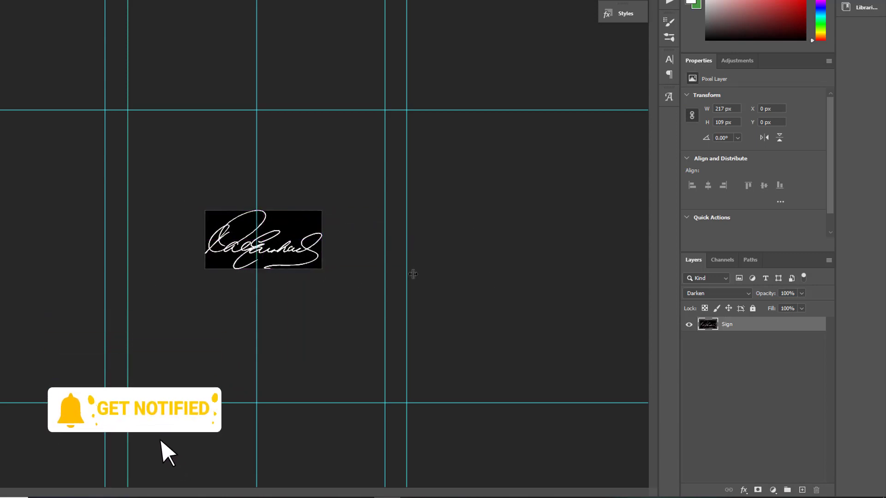
# Close the signature document and set the Sign layer's blend mode to Screen.
pyautogui.hotkey('ctrl', 'w')
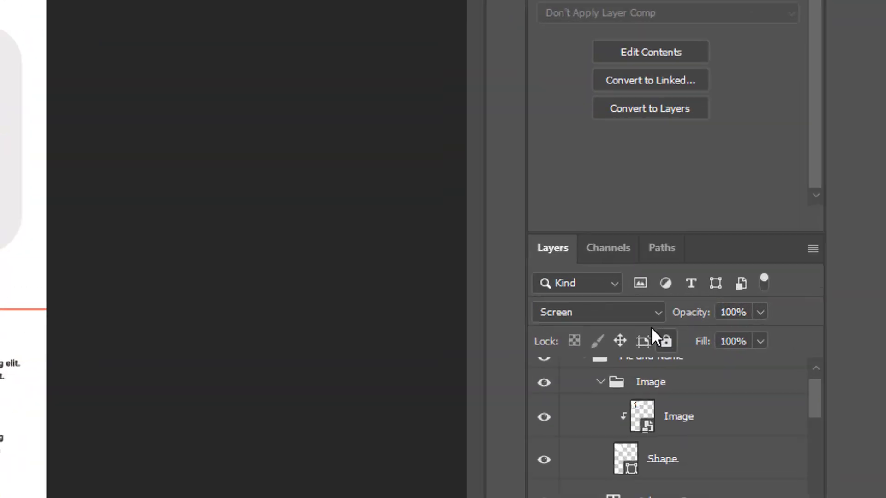
pyautogui.click(741, 306)
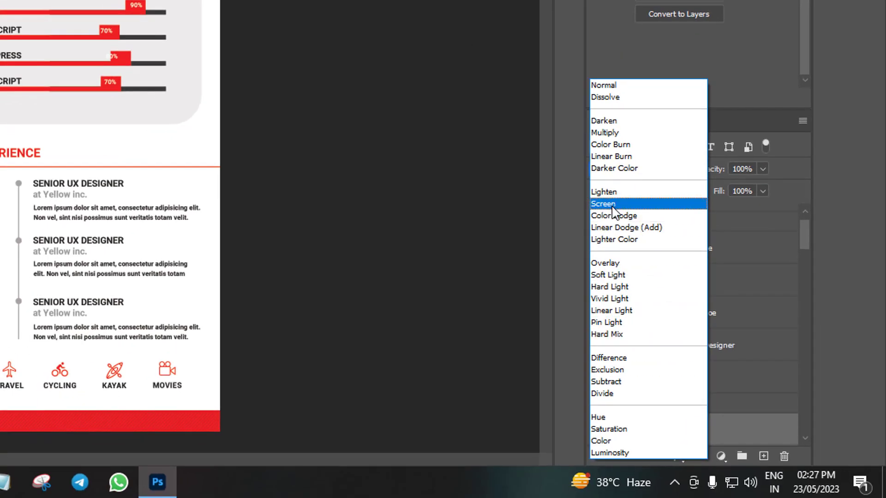
pyautogui.click(611, 207)
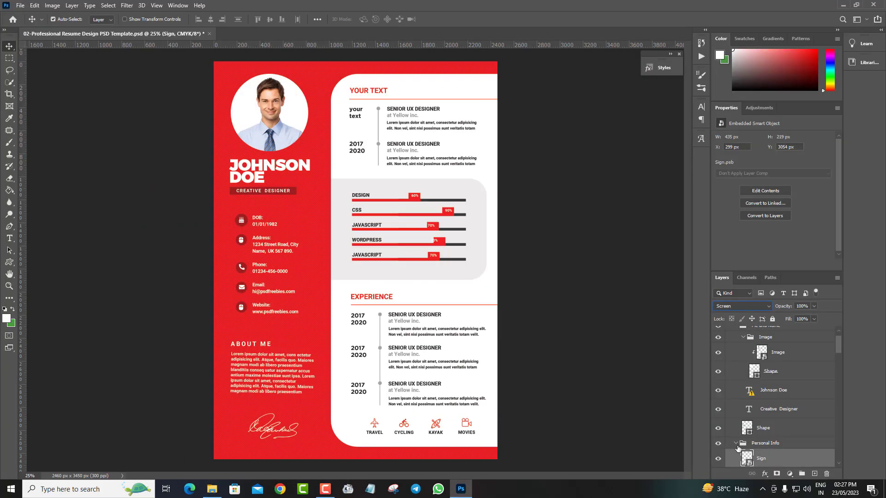
pyautogui.click(737, 444)
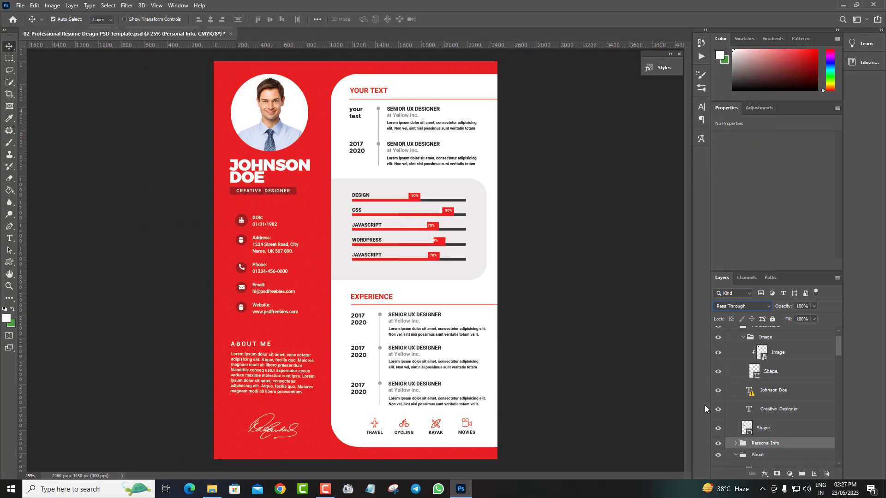